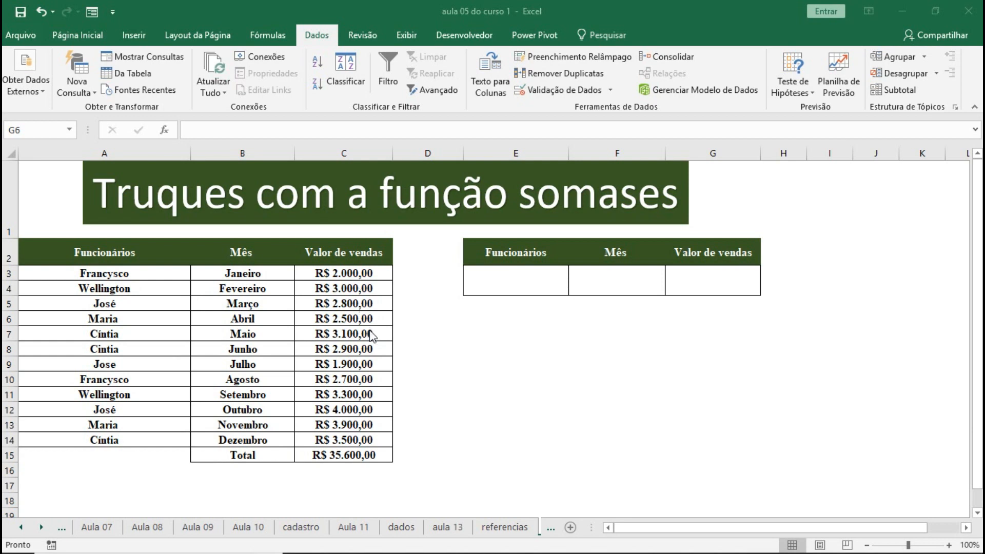
click(494, 358)
click(557, 280)
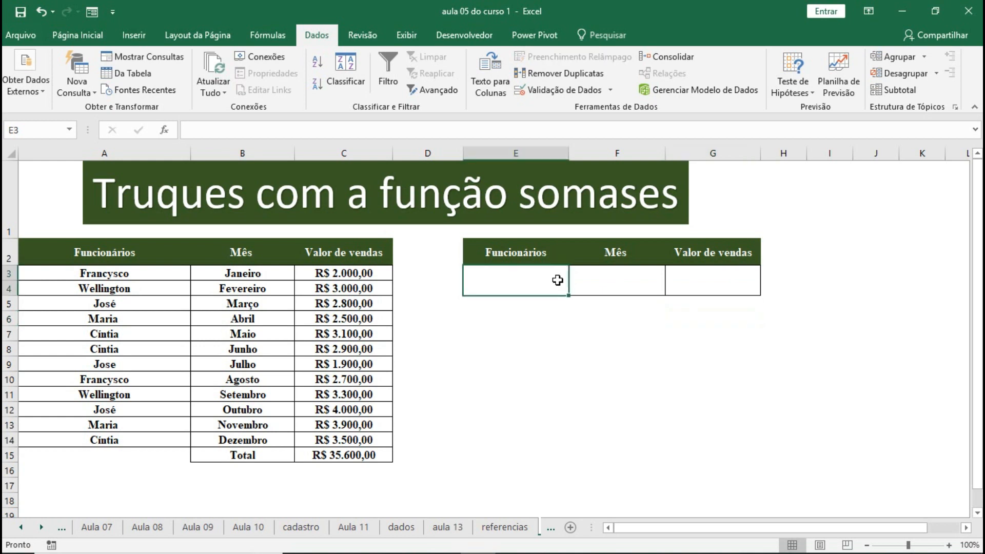
click(598, 281)
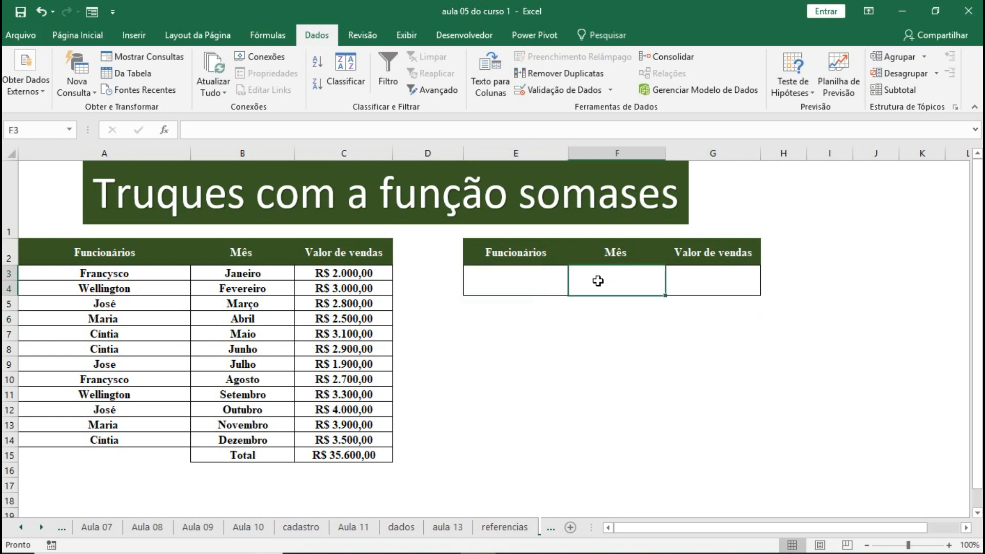
click(678, 286)
click(549, 281)
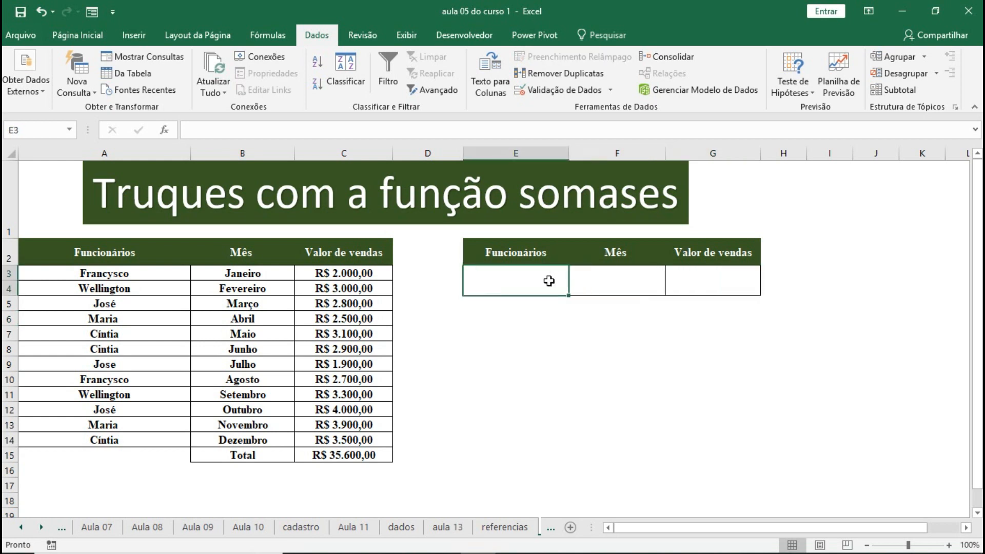
click(595, 279)
click(682, 282)
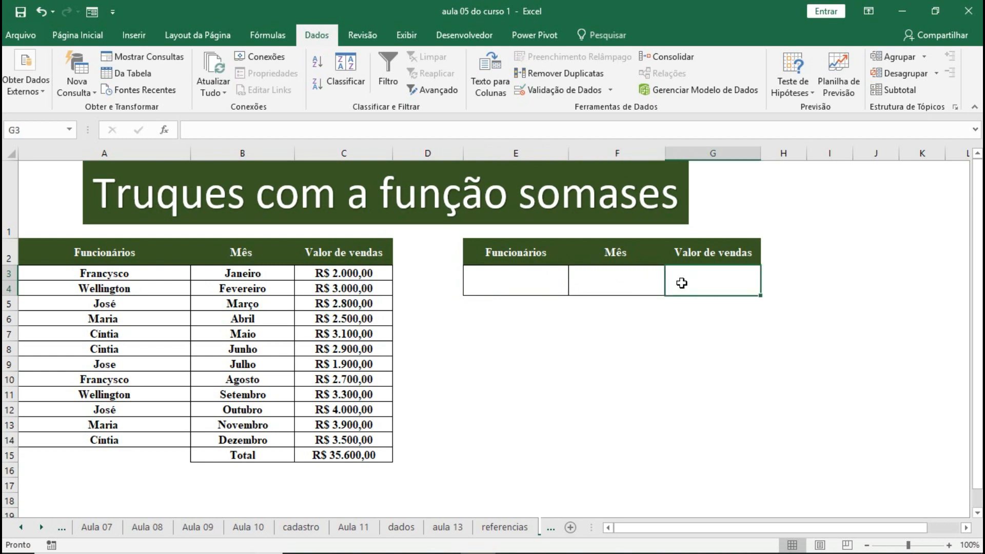
click(674, 313)
text(somas)
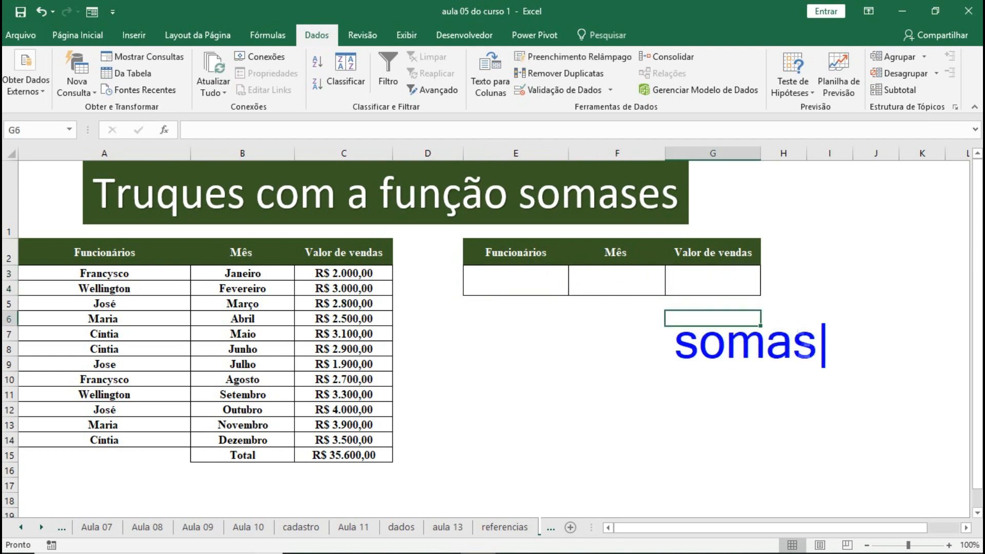
text(es)
key(BackSpace)
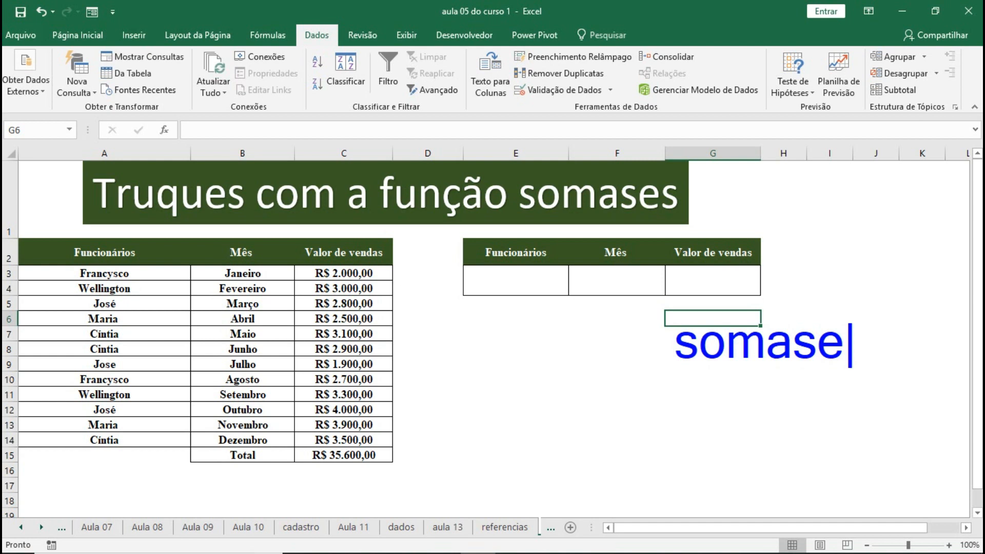
text(s)
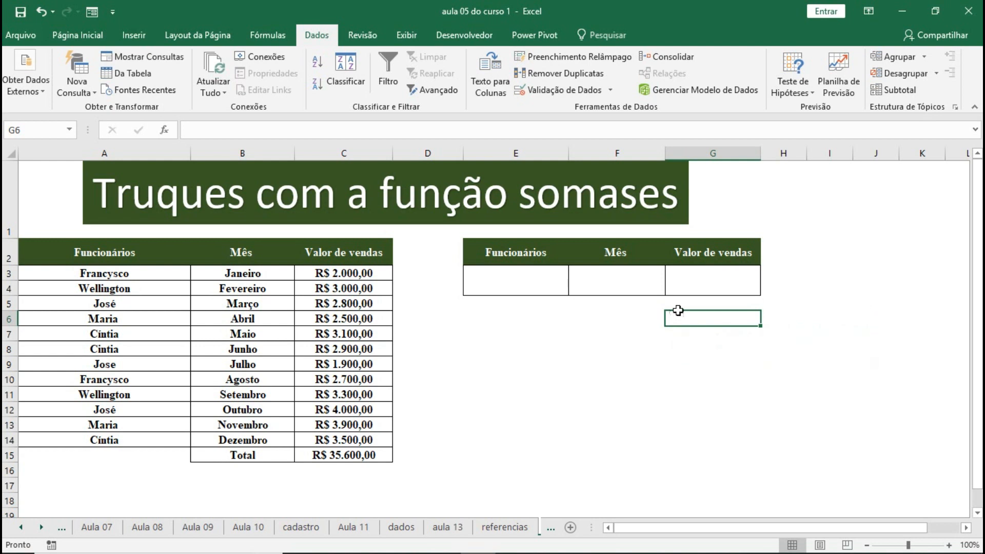
Step: Begin a SOMASES formula in G3 under Valor de vendas, using C3:C15 as the sum range
click(709, 279)
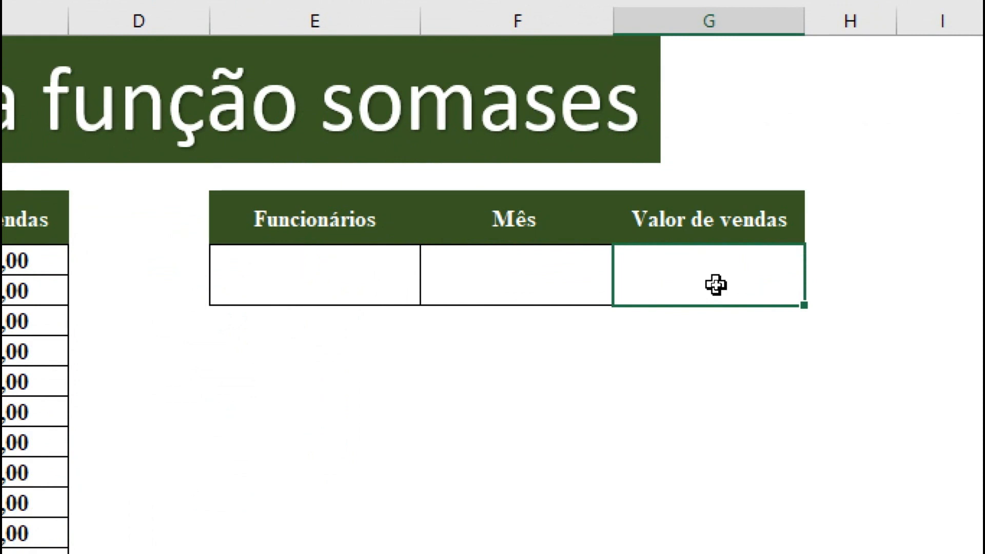
double_click(715, 284)
text(=so)
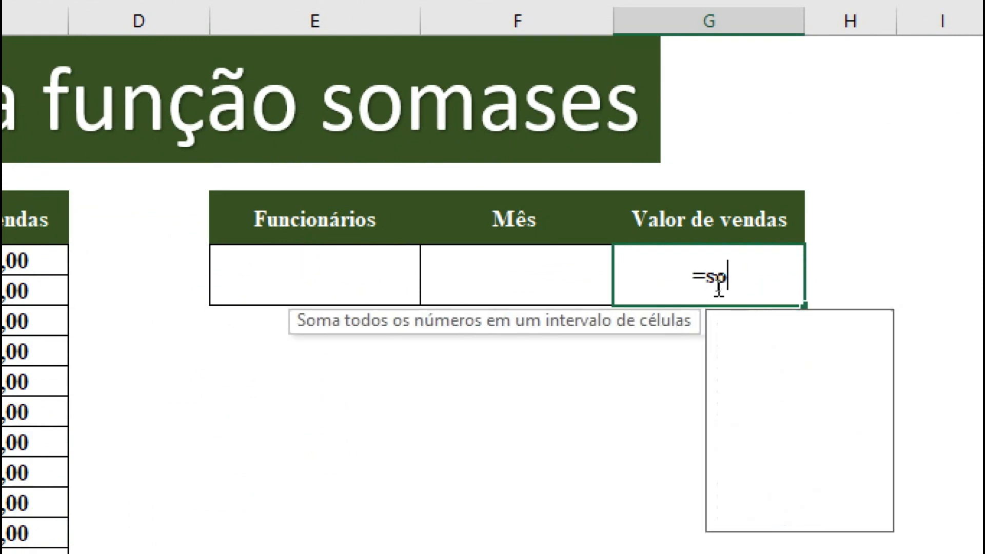
text(mases)
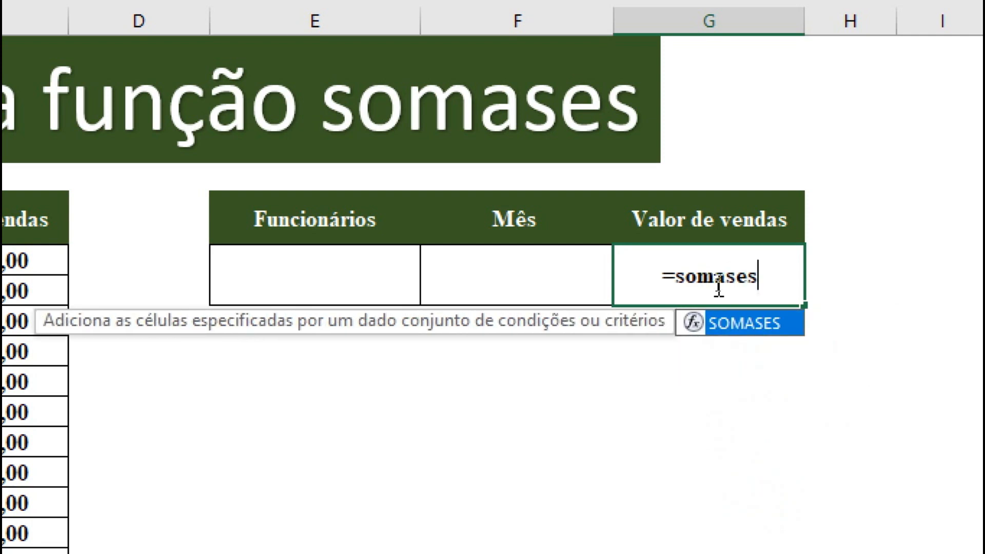
text(()
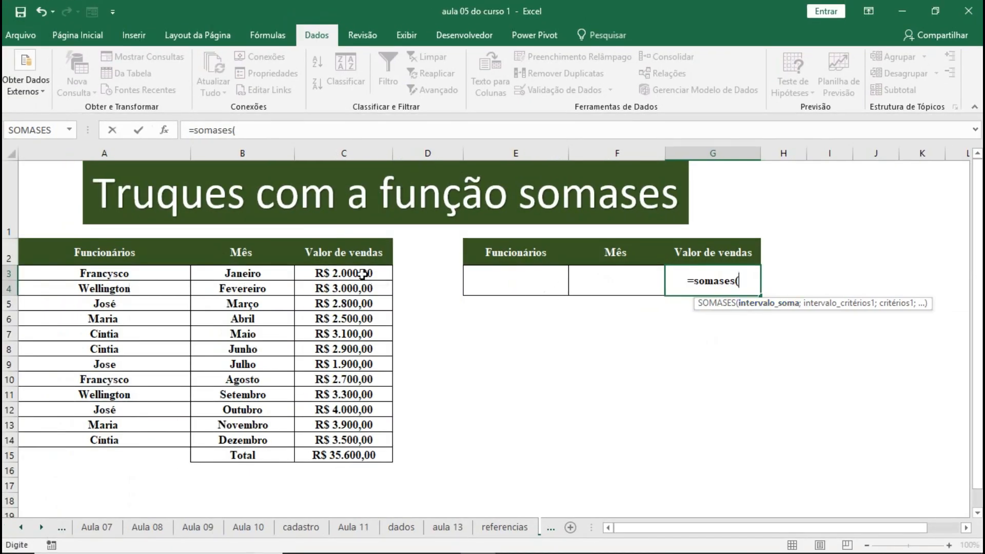
click(359, 273)
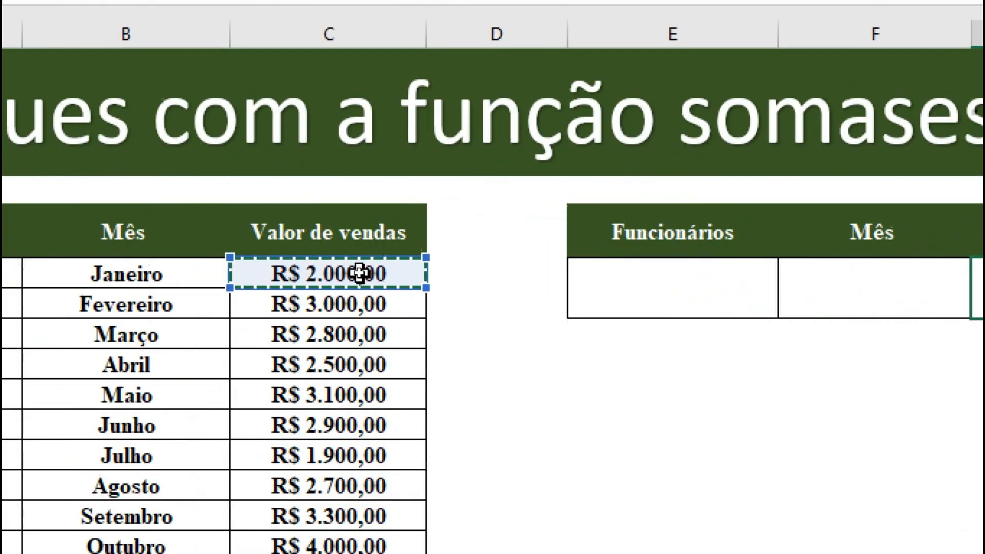
drag(359, 273, 321, 446)
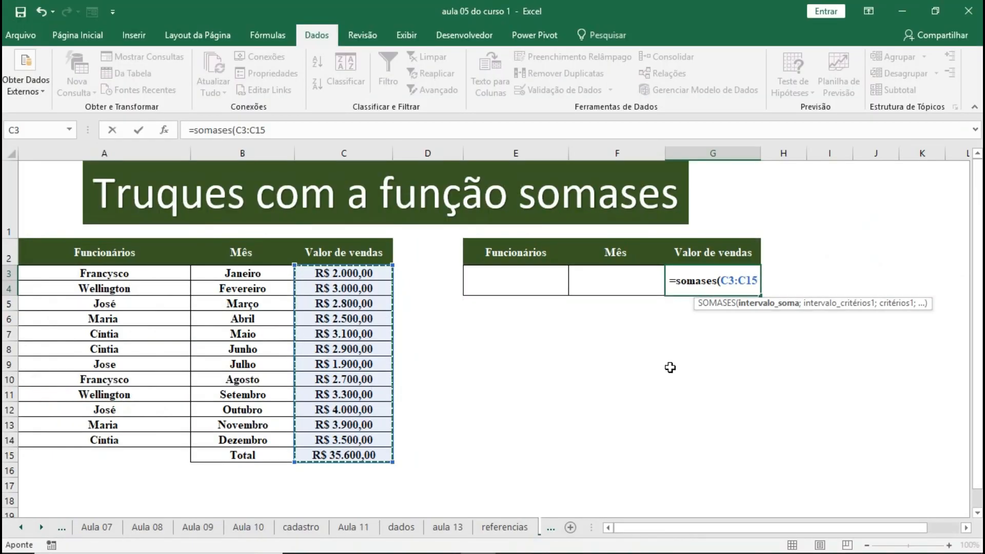
Step: Add the employee column A3:A14 as the formula's first criteria range, with E3 as its criterion
text(;)
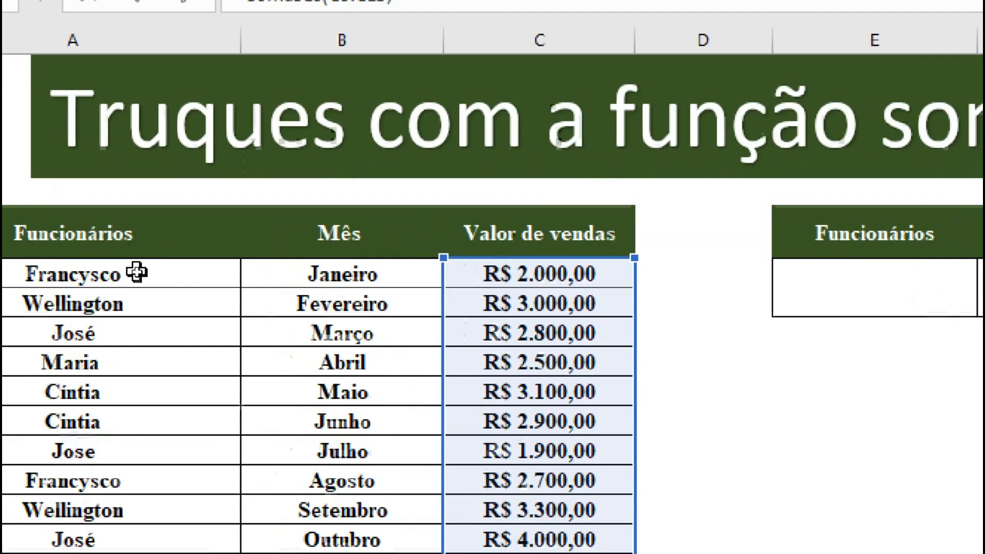
drag(137, 272, 117, 350)
drag(122, 427, 53, 547)
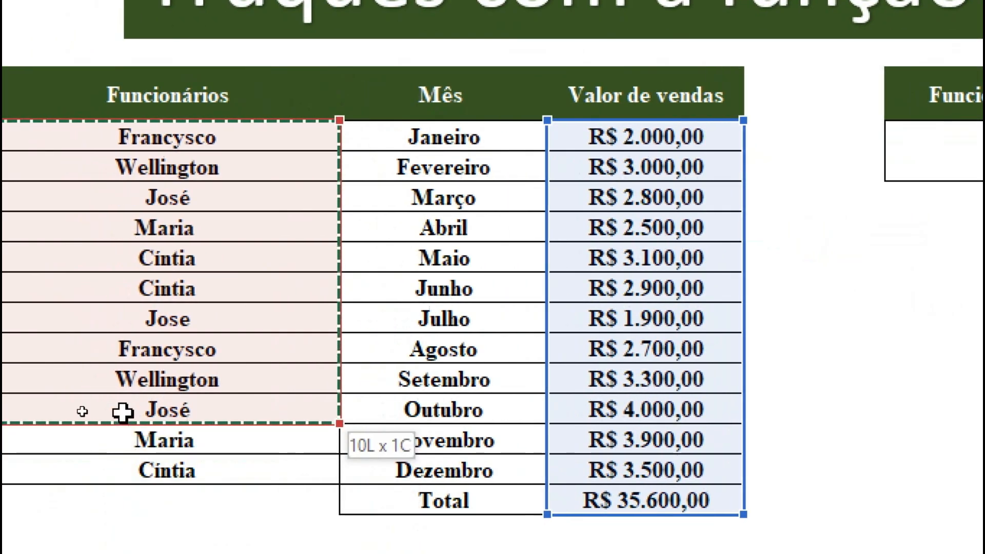
drag(122, 411, 123, 474)
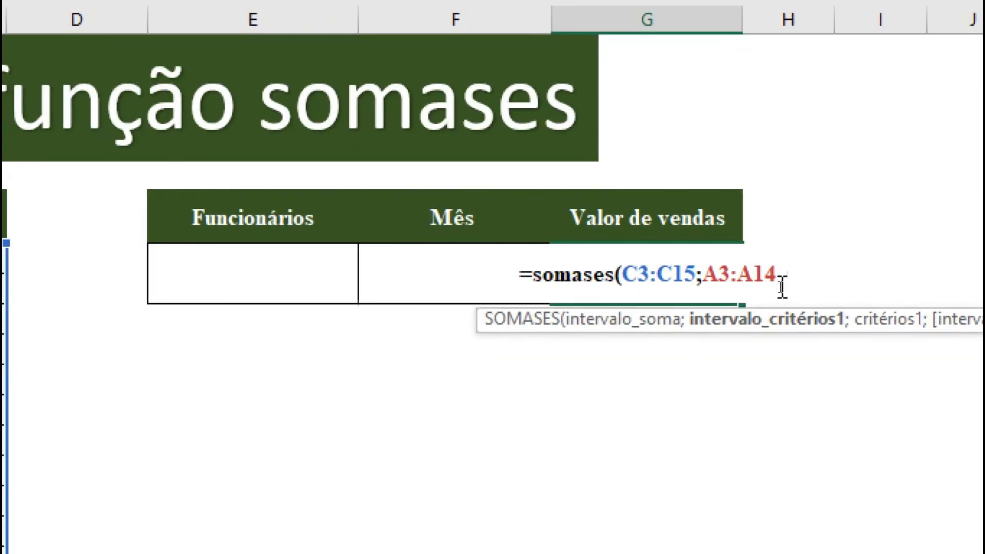
text(;)
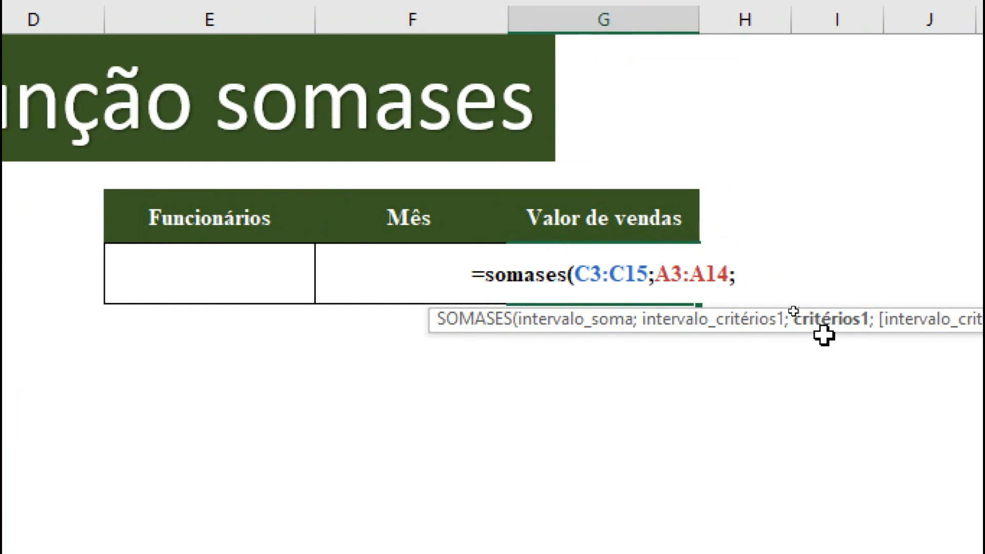
click(210, 267)
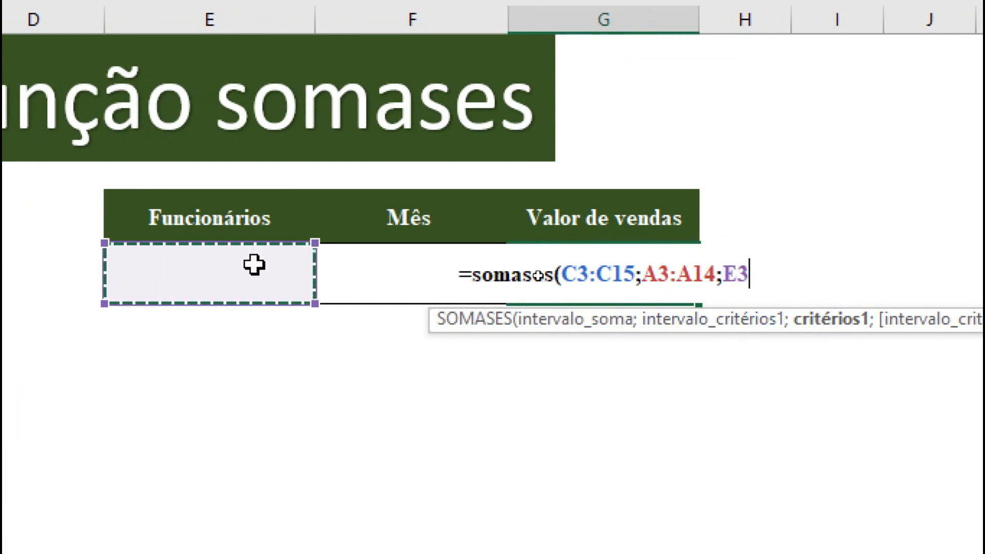
Step: Add month range B3:B14 with criterion F3 as the second condition, then complete the SOMASES formula
text(;)
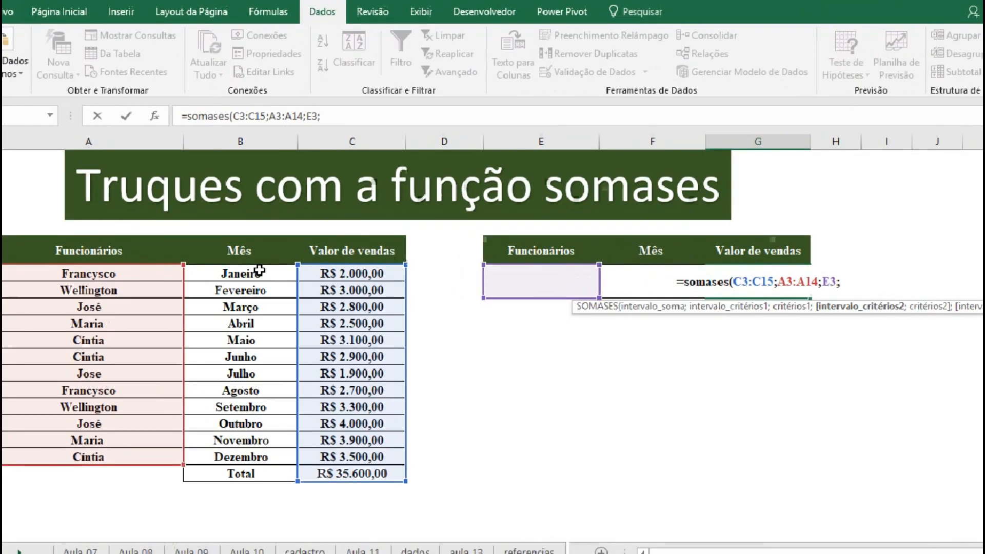
drag(259, 270, 247, 407)
drag(234, 485, 216, 473)
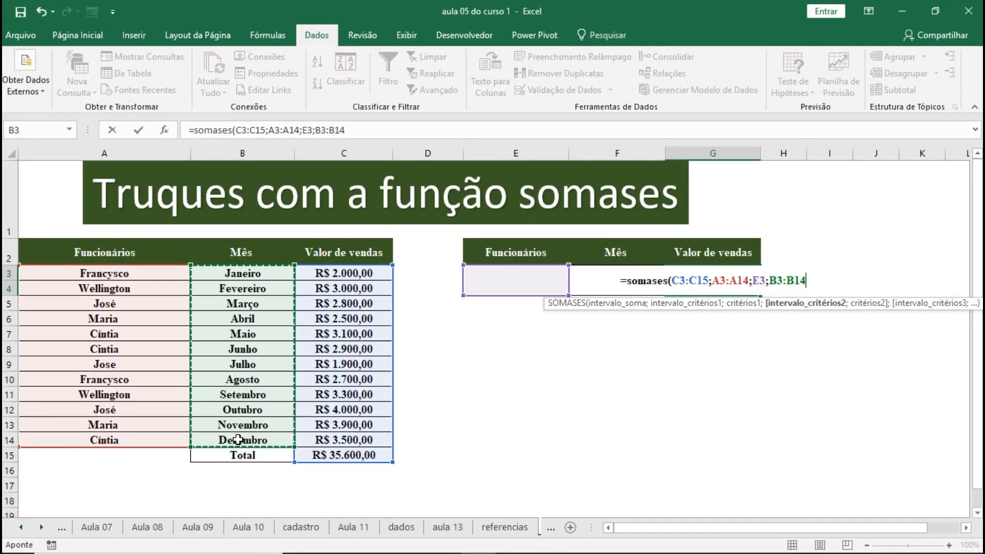
text(;)
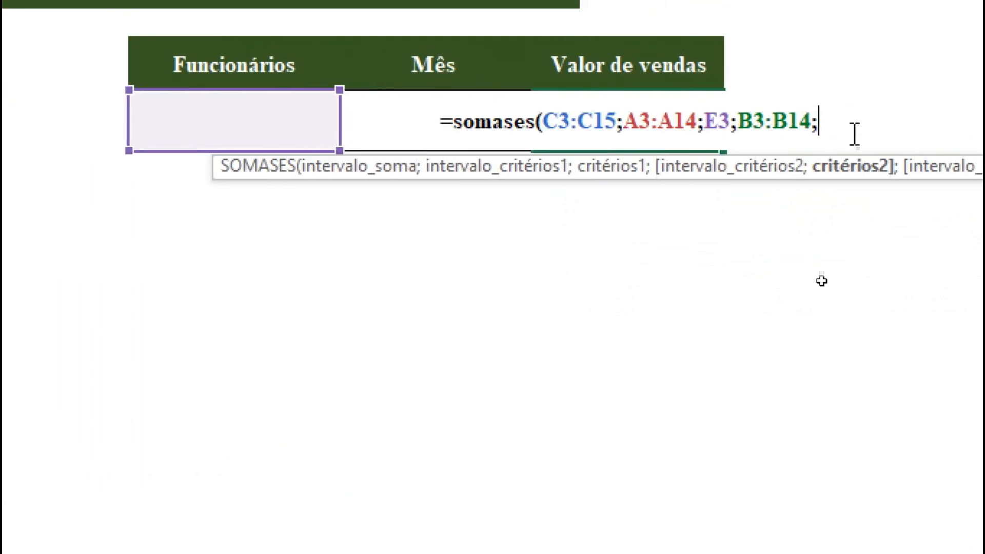
click(379, 84)
key(Down)
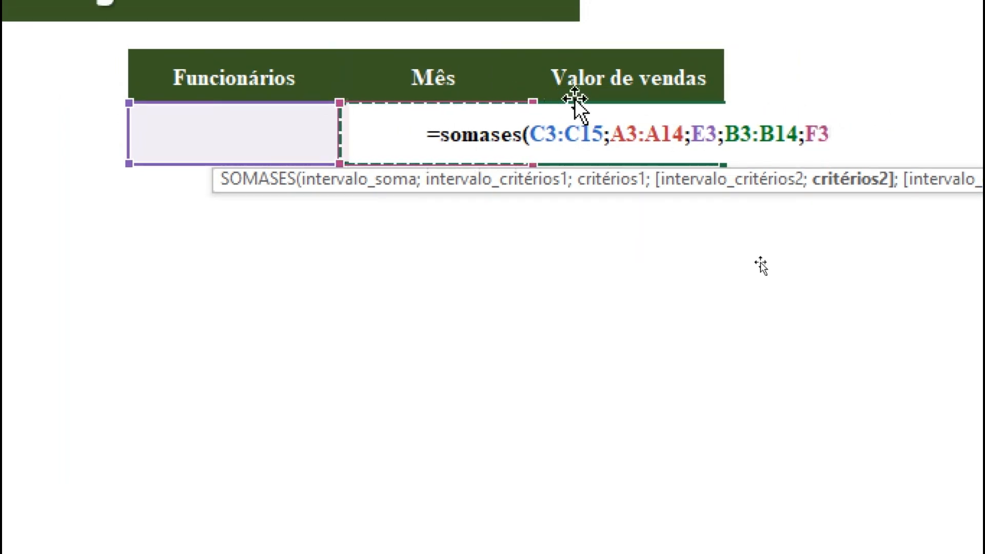
text())
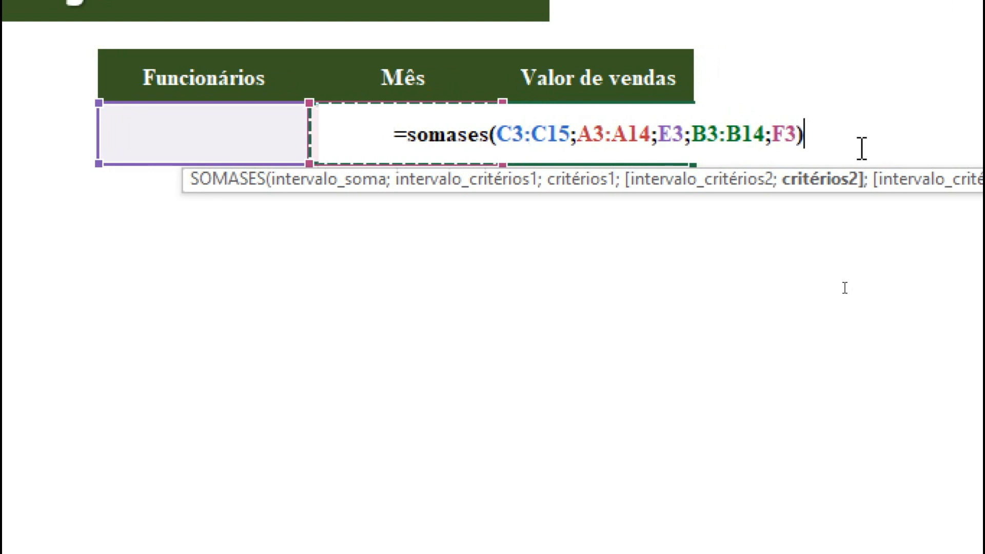
key(Tab)
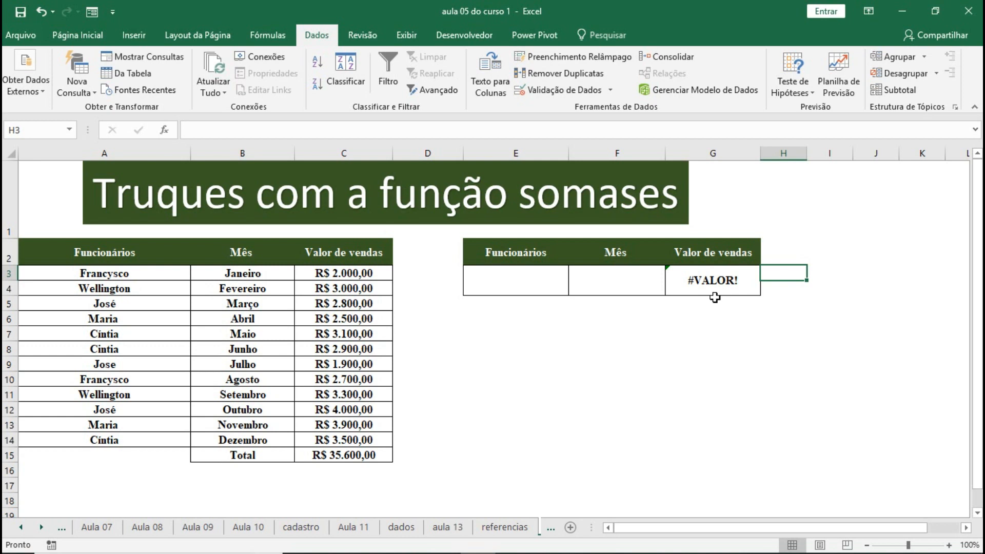
Step: Correct the sum range in the G3 SOMASES formula to C3:C14
double_click(714, 291)
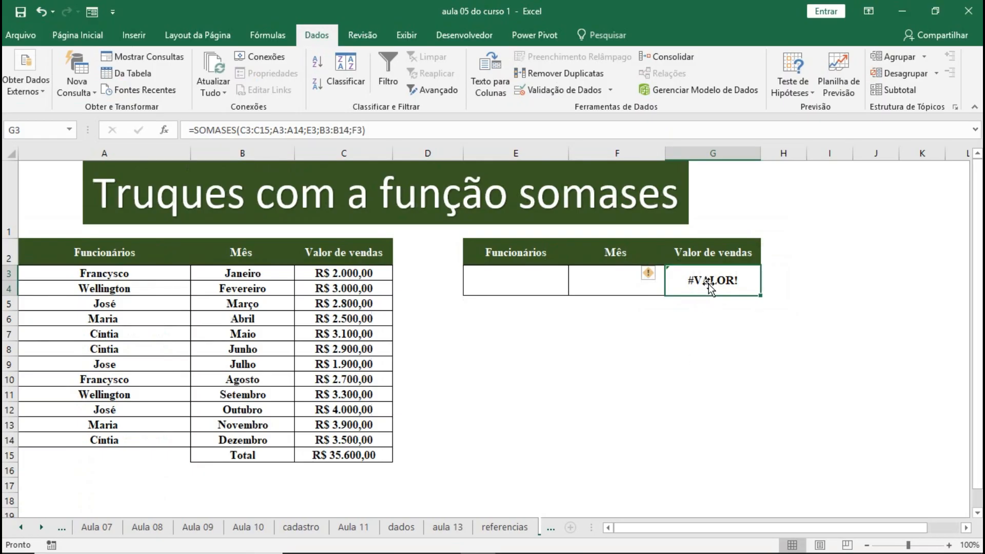
double_click(709, 281)
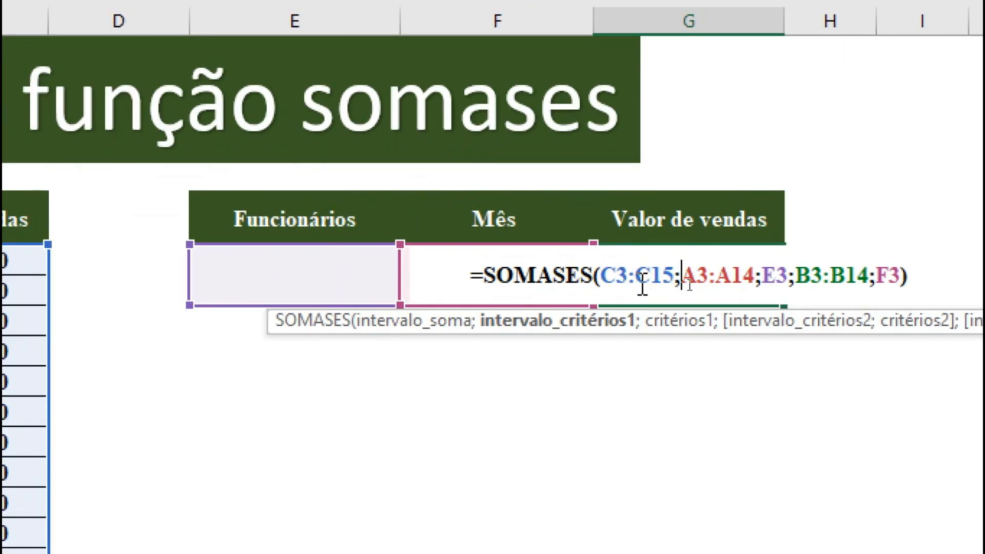
click(673, 277)
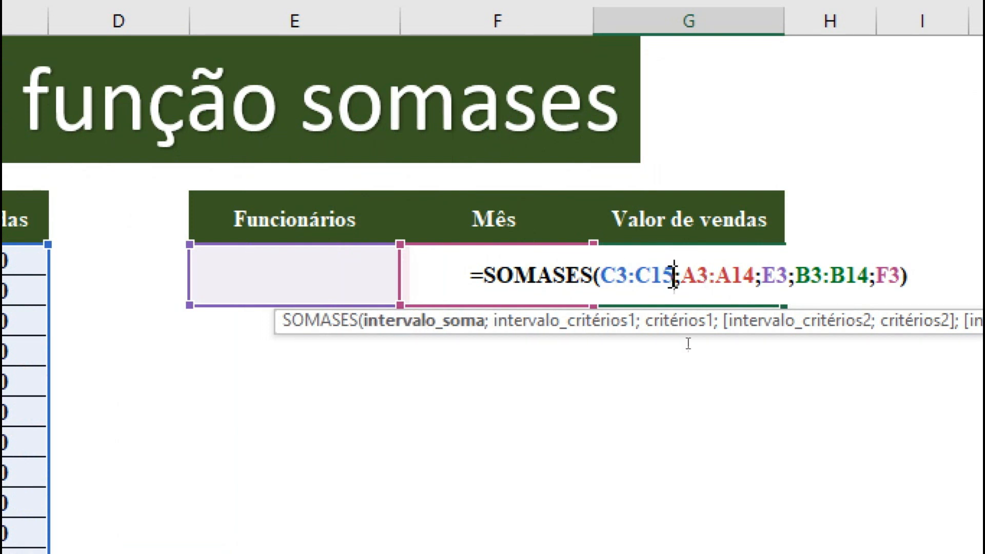
key(BackSpace)
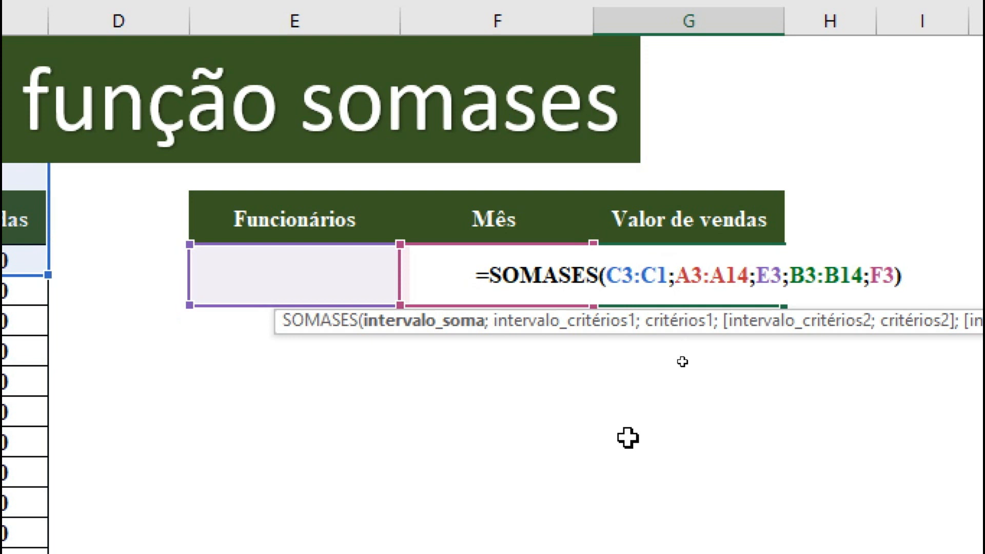
text(4)
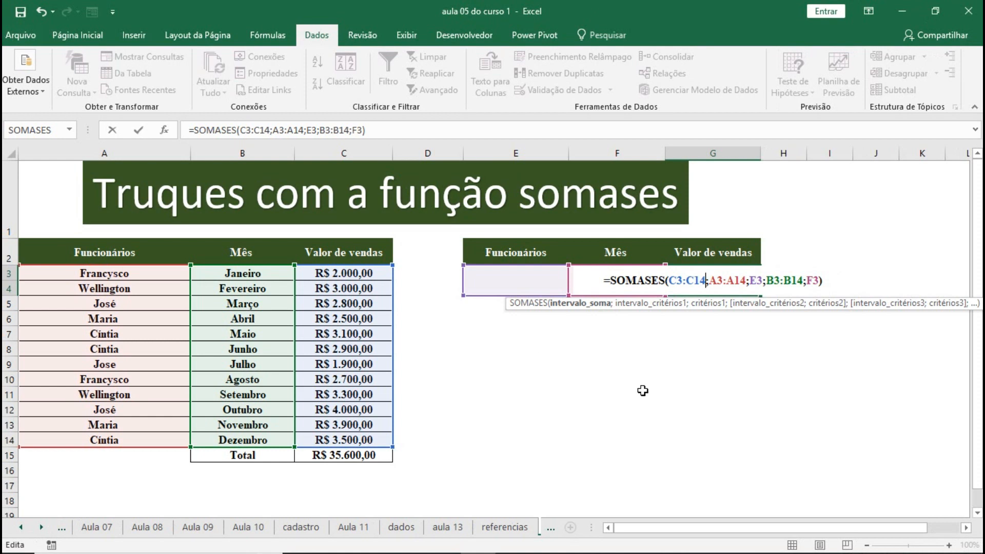
key(Tab)
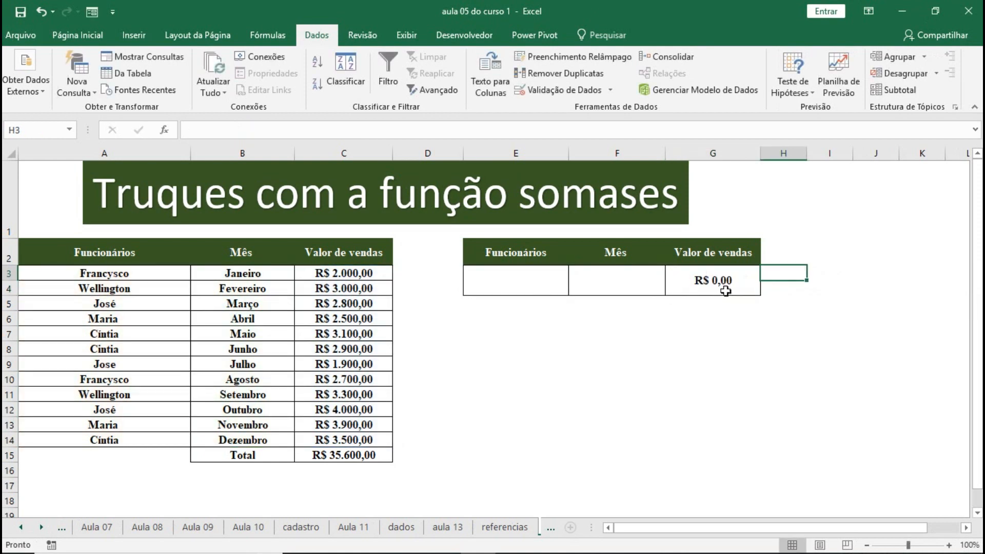
click(536, 280)
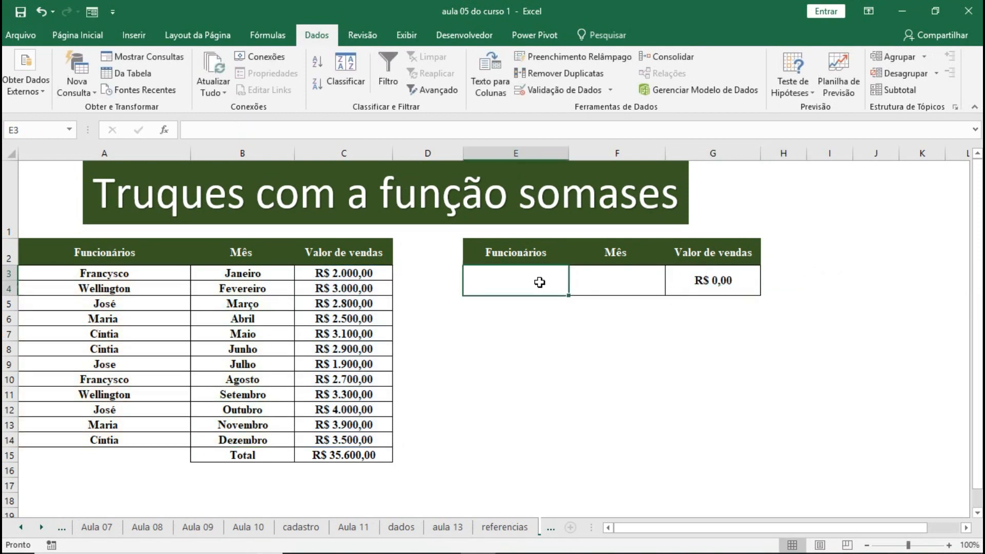
click(592, 279)
click(506, 282)
click(580, 284)
Step: Enter the employee name listed in A13 into lookup cell E3, and select that row's month cell B13
click(539, 282)
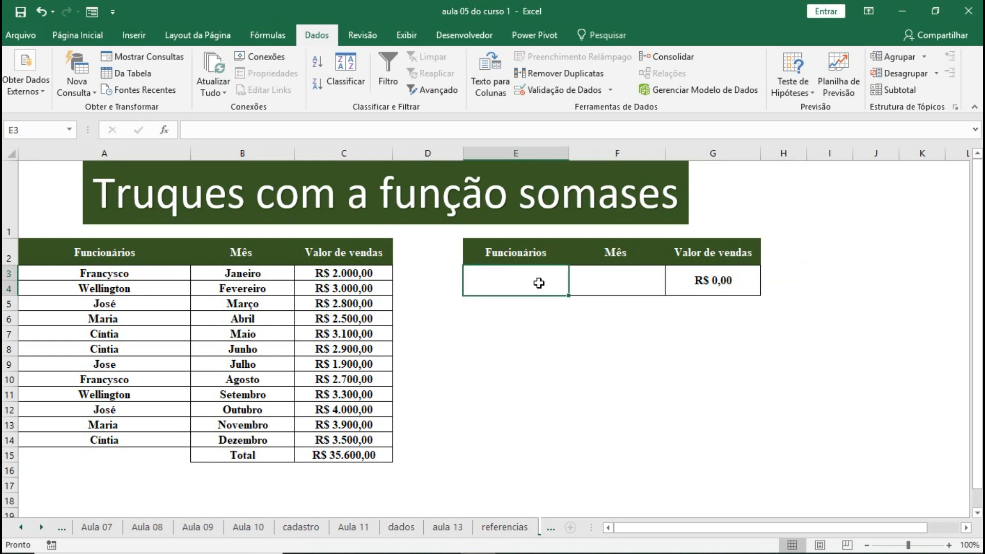
text(maria)
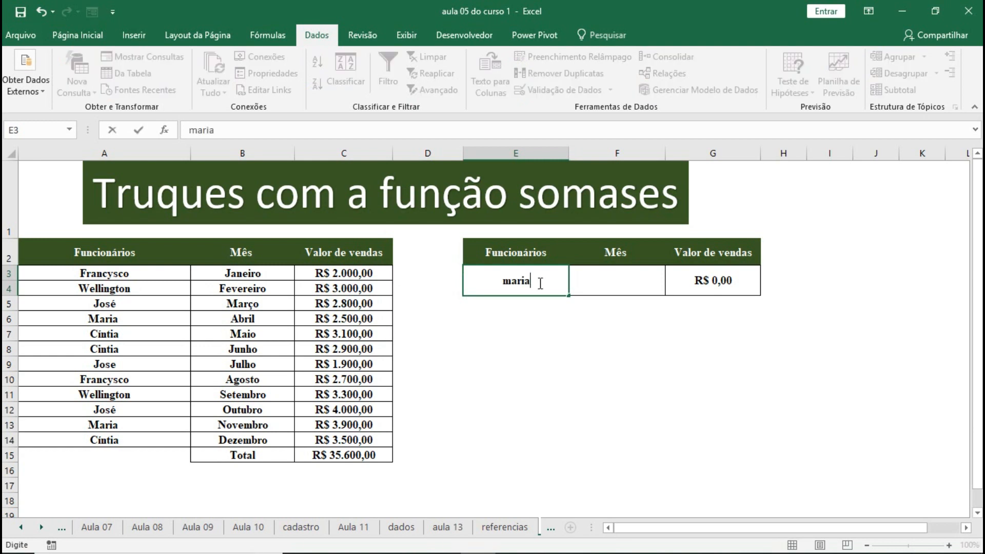
key(Tab)
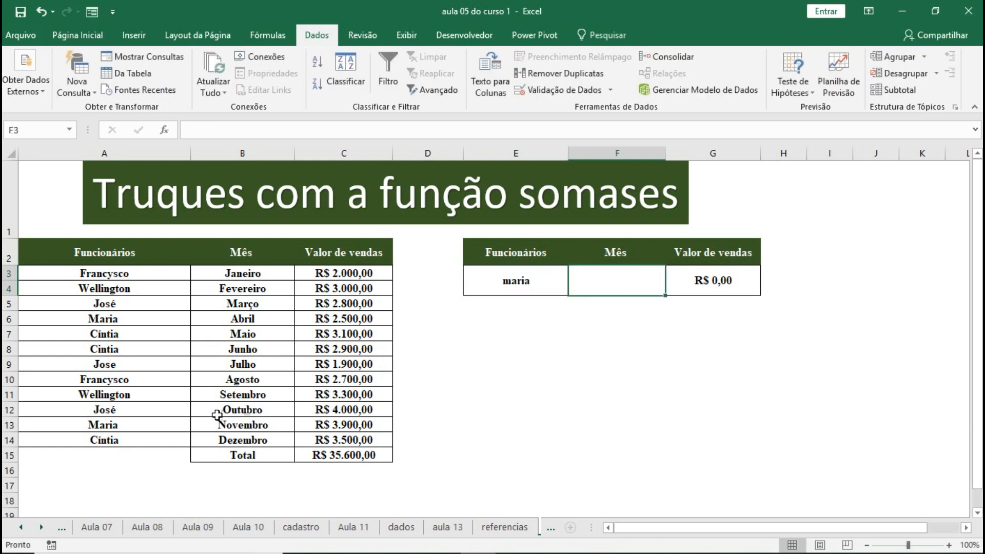
click(240, 424)
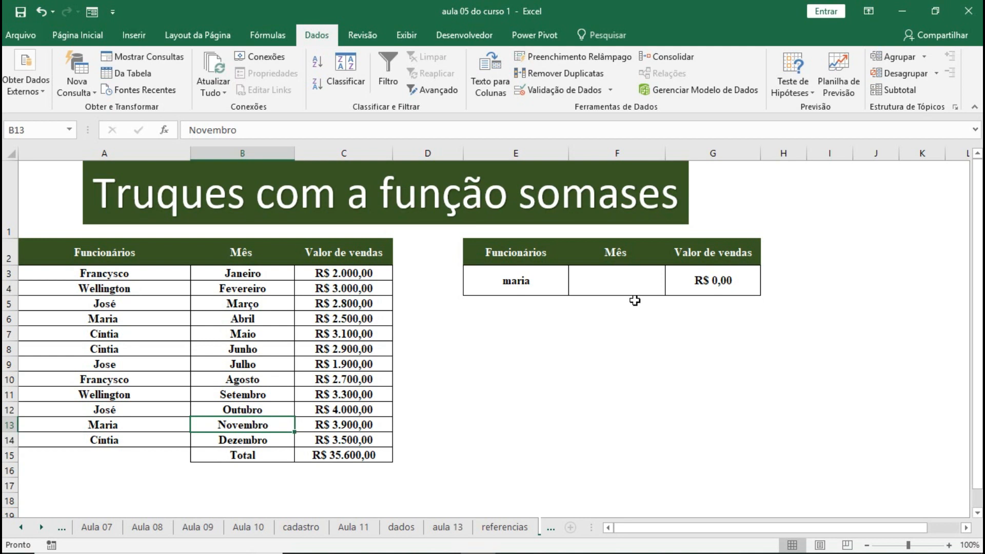
Step: Enter Novembro as the lookup month in cell F3
click(625, 286)
text(nov)
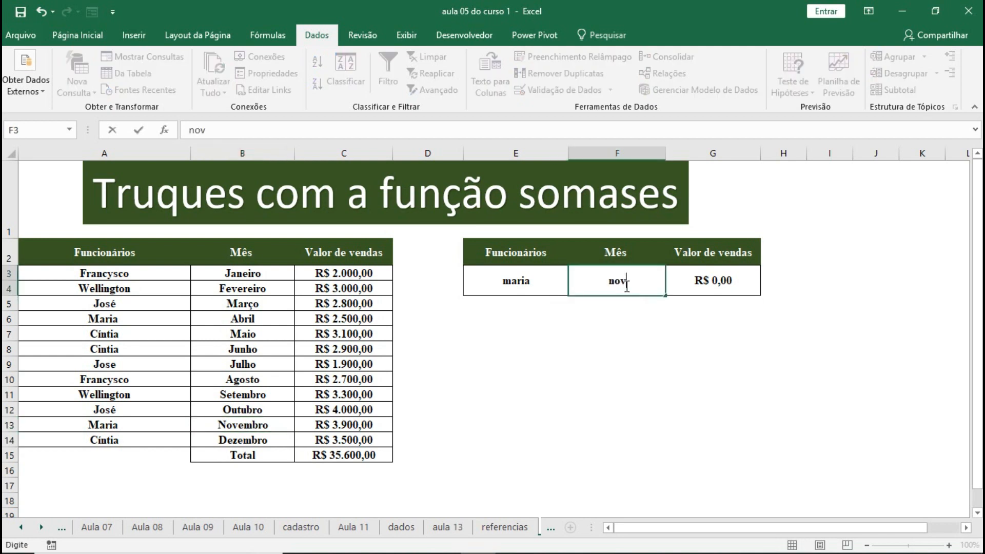
text(emro)
key(Return)
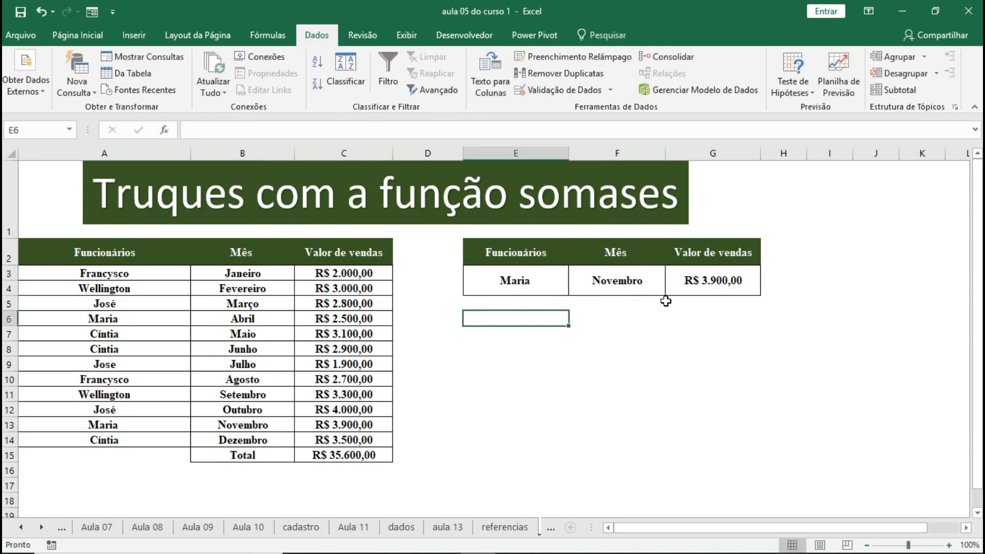
Step: Compare the employee, month and sales value in row 13 with the lookup result in G3
click(674, 315)
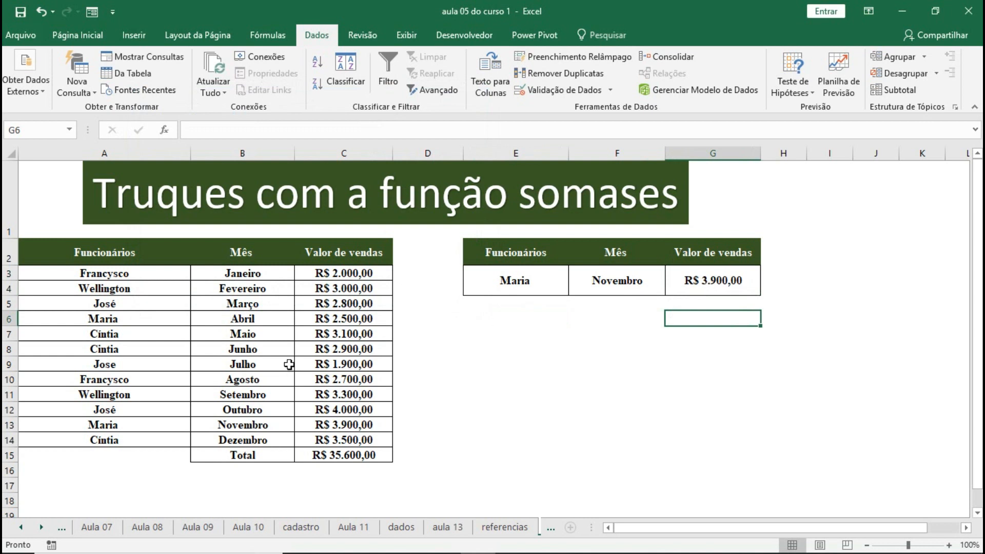
drag(157, 429, 324, 424)
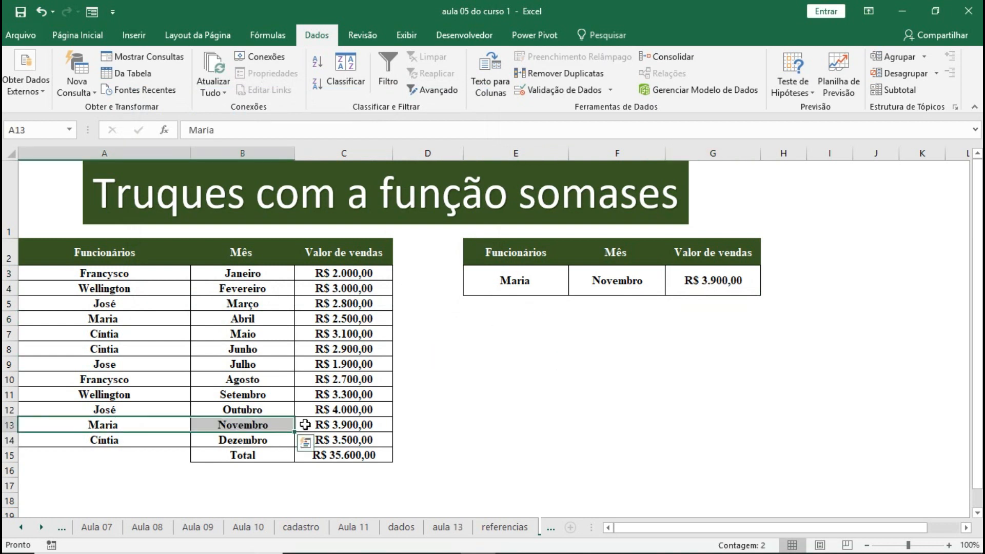
click(308, 424)
click(721, 285)
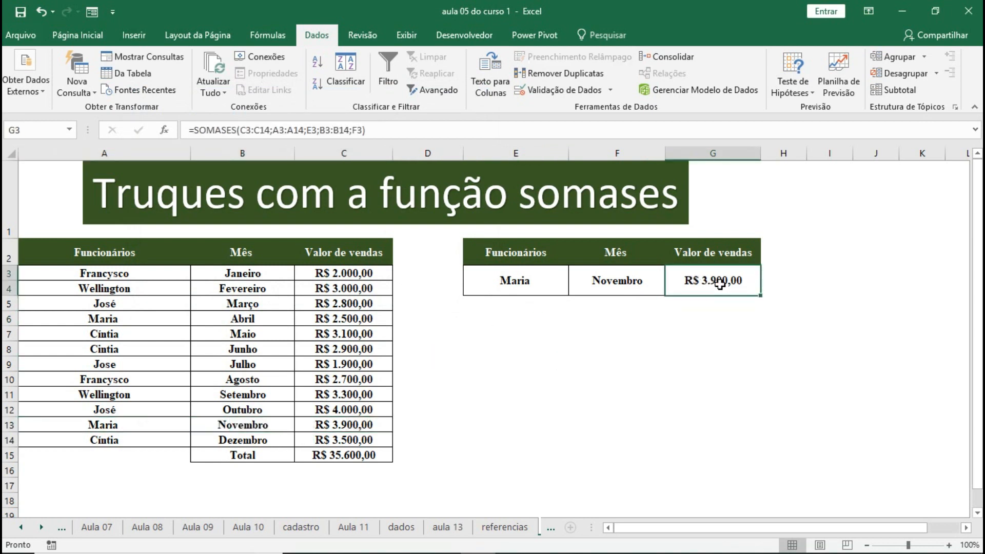
click(677, 363)
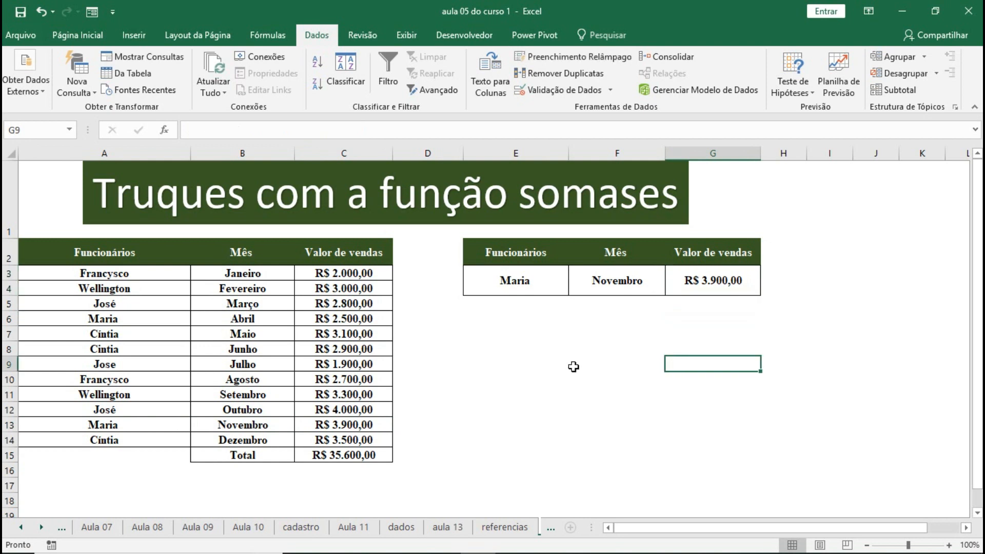
click(529, 284)
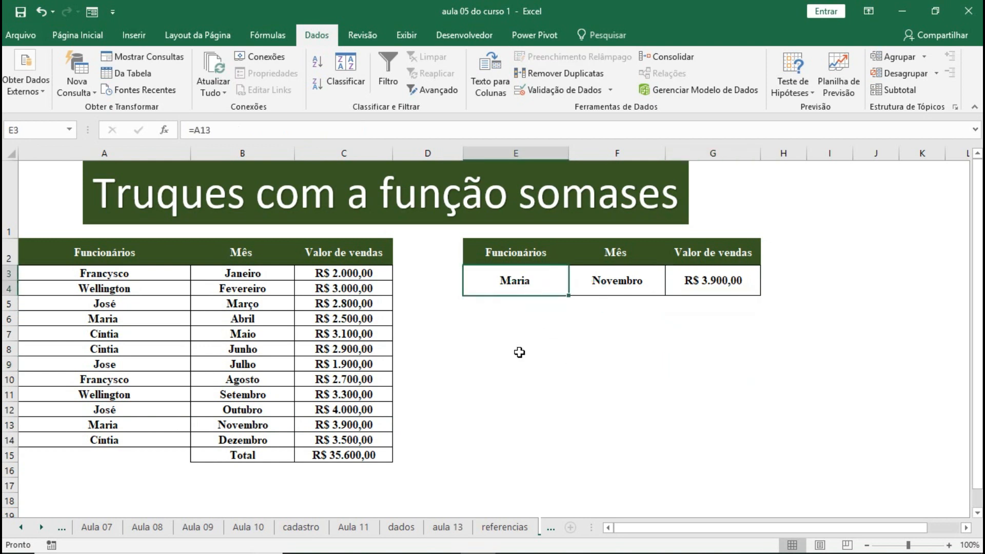
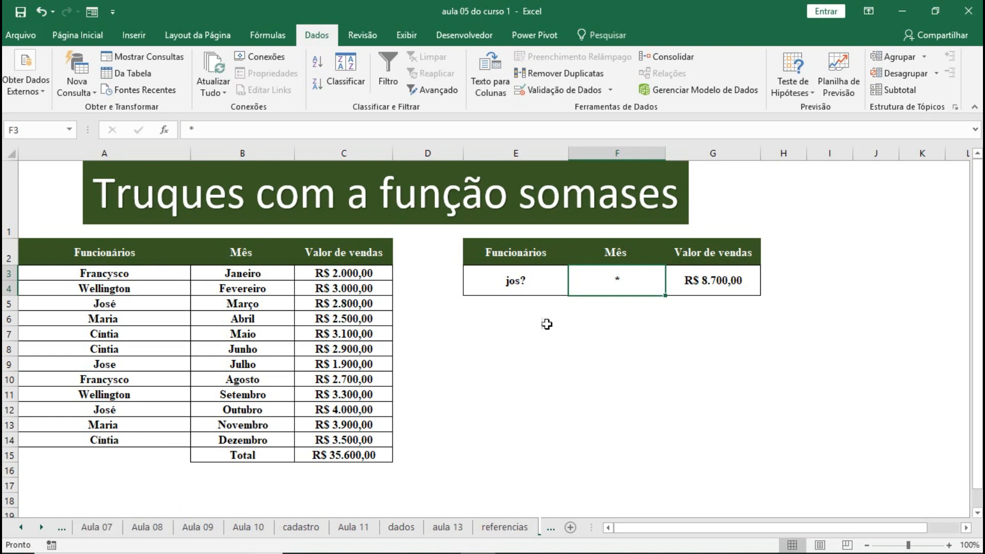
Step: Clear the employee and month criteria from lookup cells E3 and F3
drag(519, 285, 595, 279)
key(Delete)
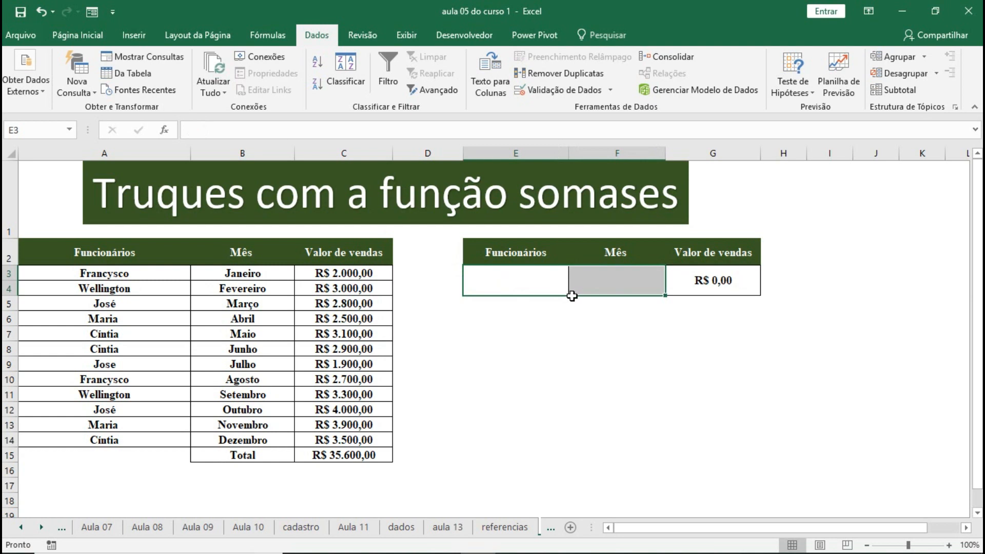
click(541, 303)
click(585, 307)
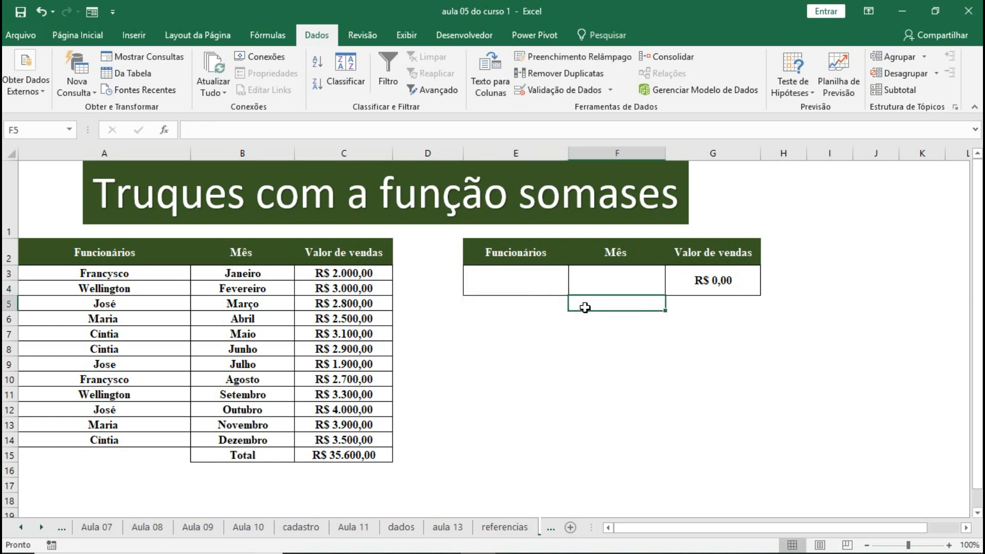
Step: Start a data validation rule for employee cell E3 that allows values from a list (Lista)
click(537, 289)
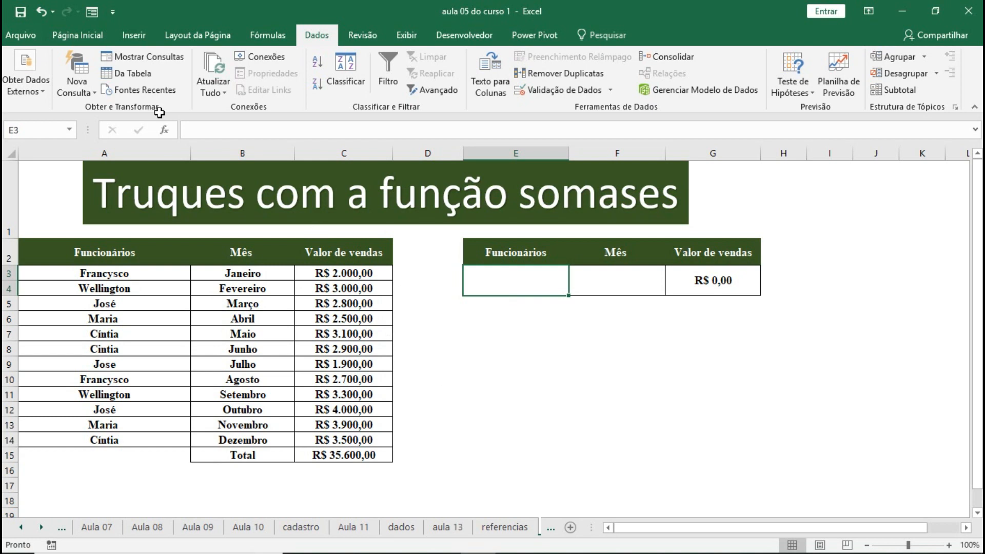
click(77, 35)
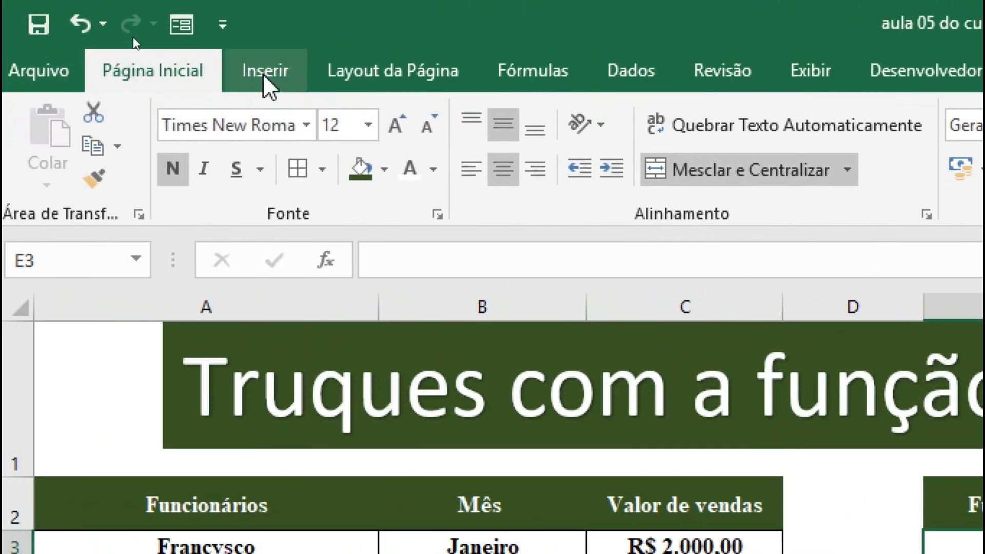
click(265, 72)
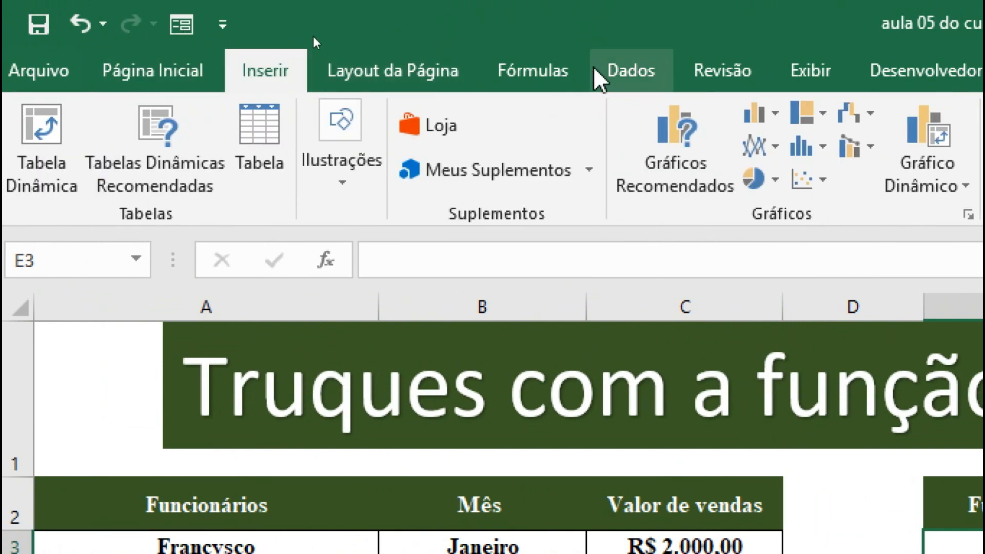
click(631, 81)
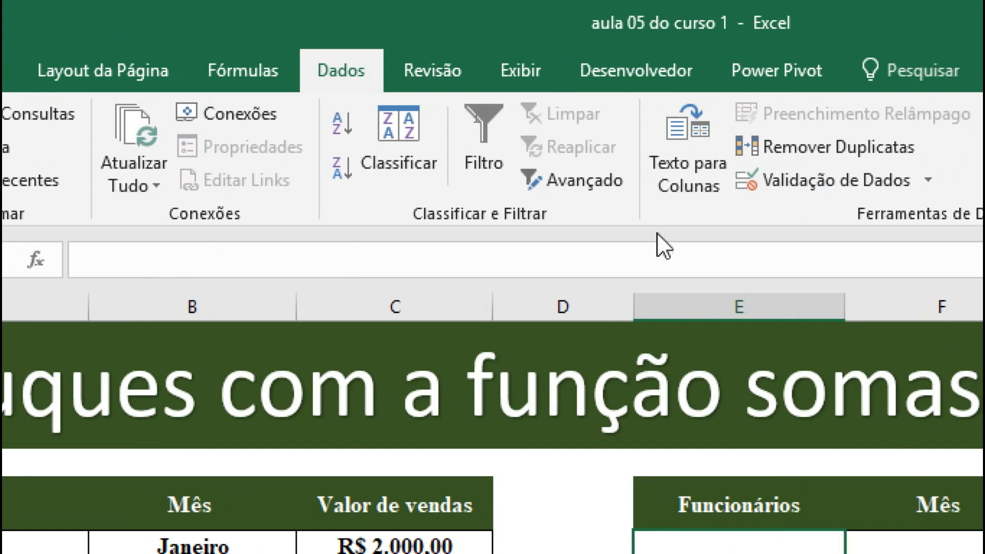
click(844, 184)
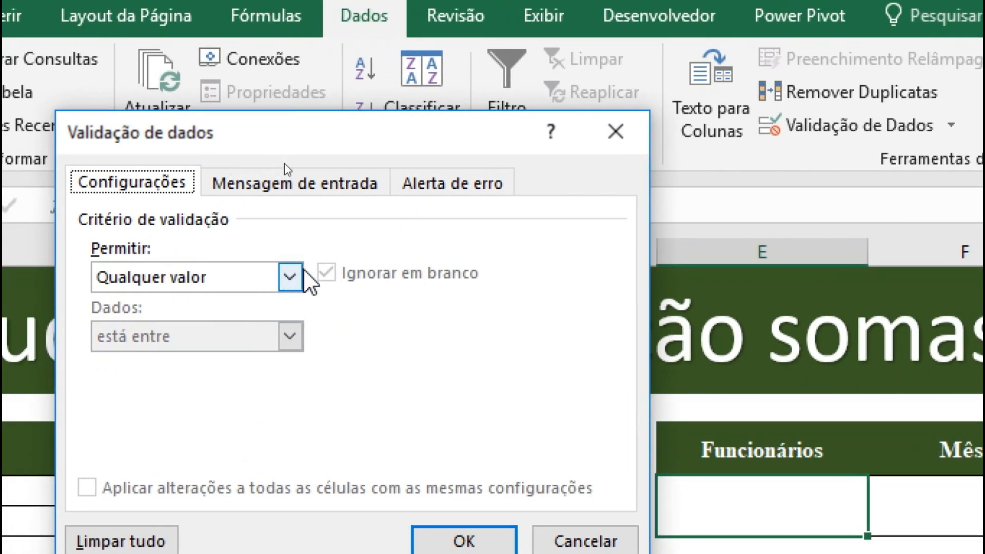
click(291, 277)
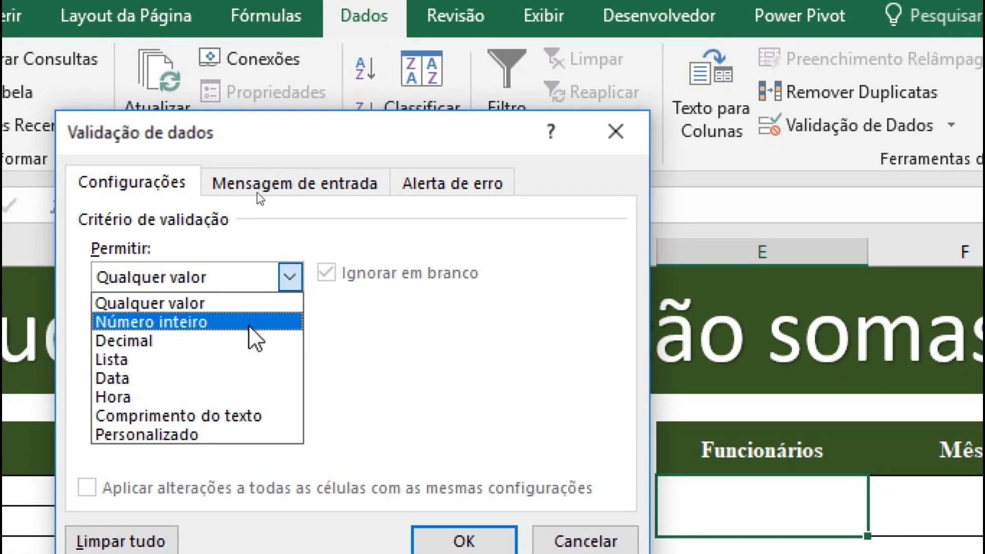
click(221, 360)
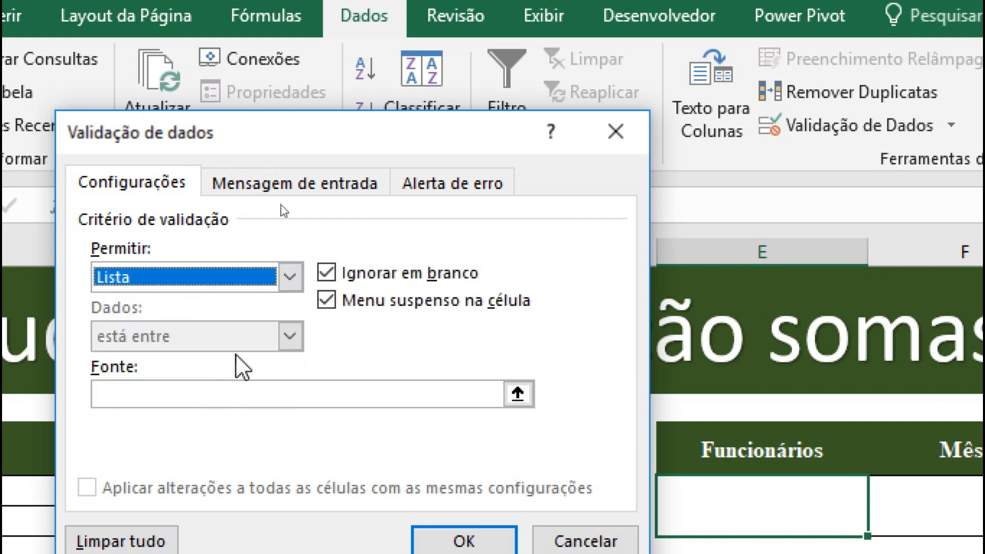
Step: Set the validation list's source to the employee range $A$3:$A$14 and apply the rule
click(363, 388)
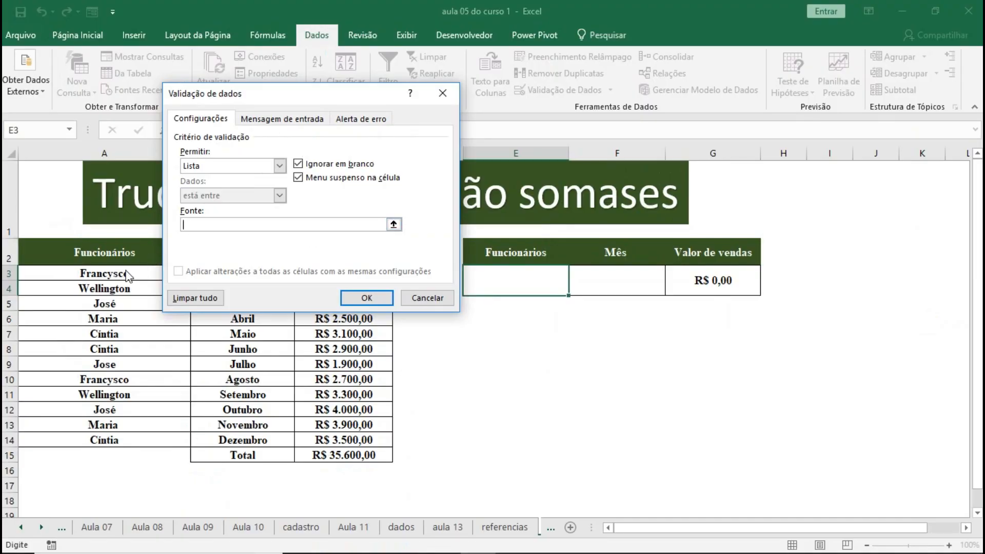
drag(124, 270, 118, 435)
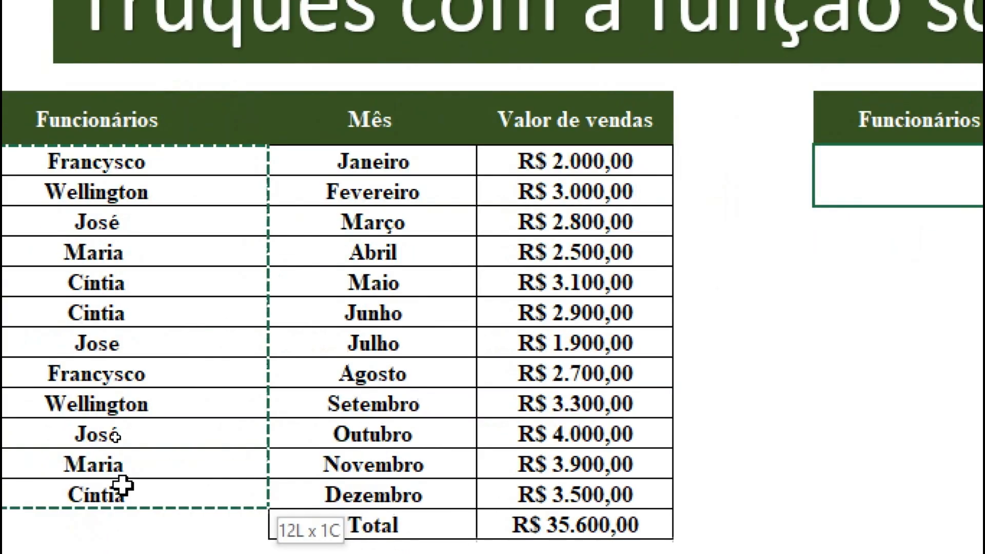
drag(123, 486, 96, 491)
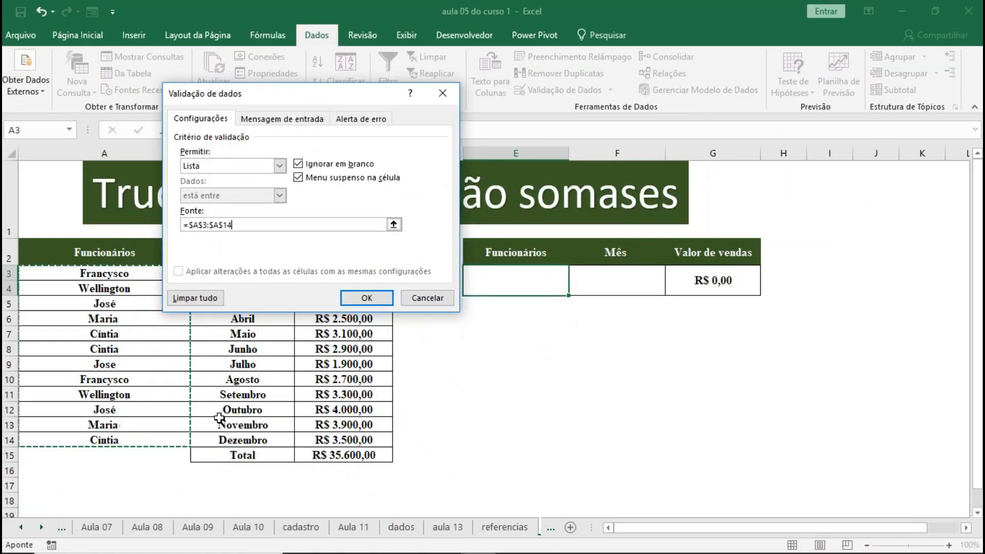
click(350, 302)
click(480, 314)
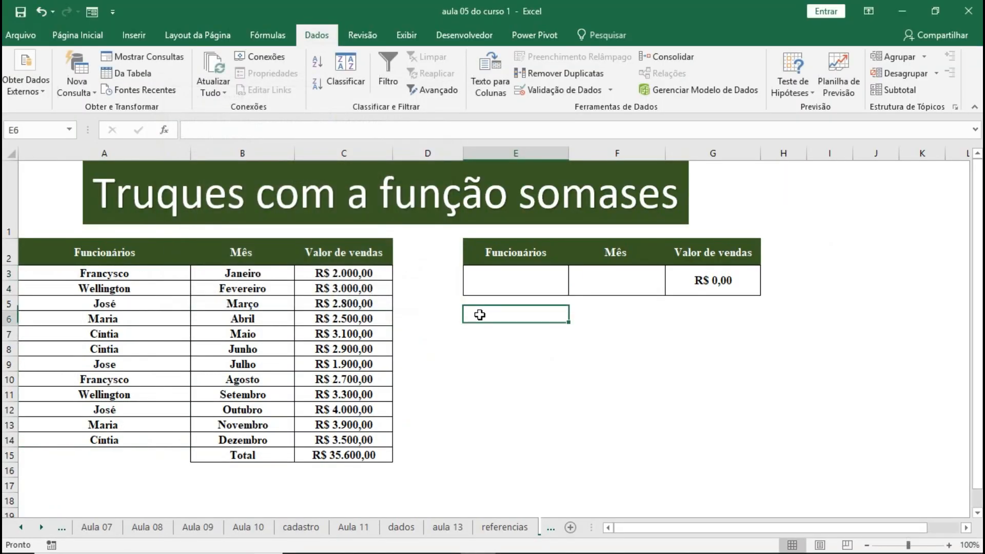
Step: Test the drop-down list in E3 by choosing several employees, ending with the one listed in A14
click(508, 287)
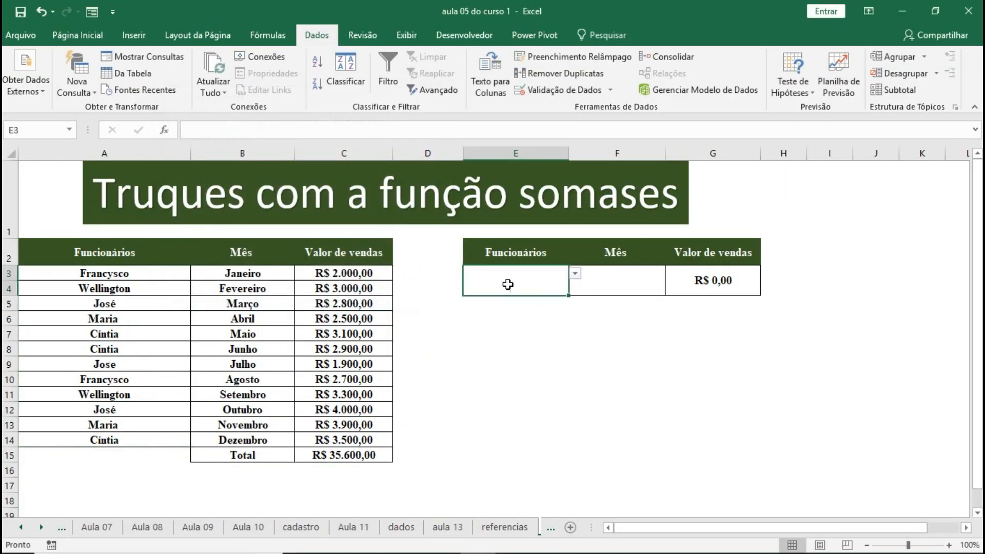
click(575, 274)
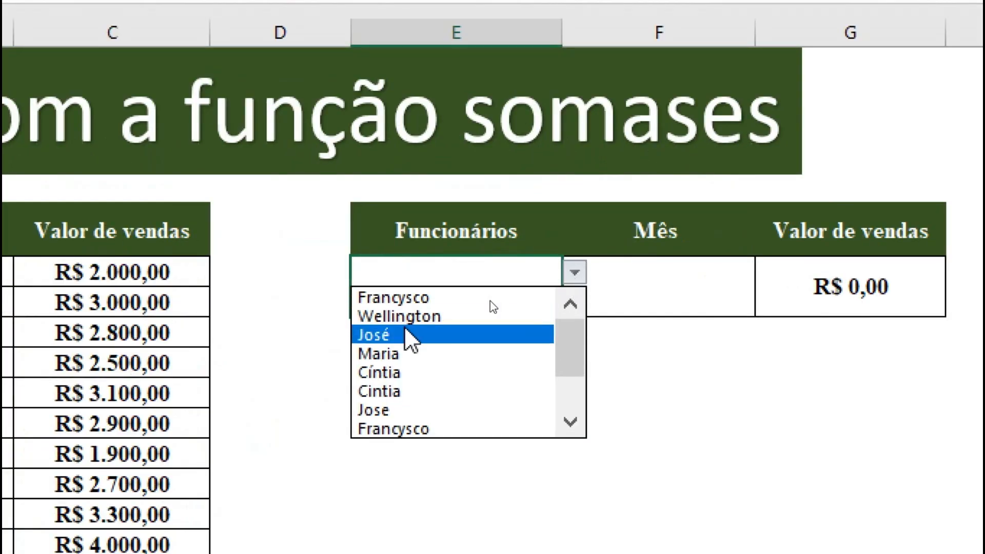
click(411, 335)
click(573, 277)
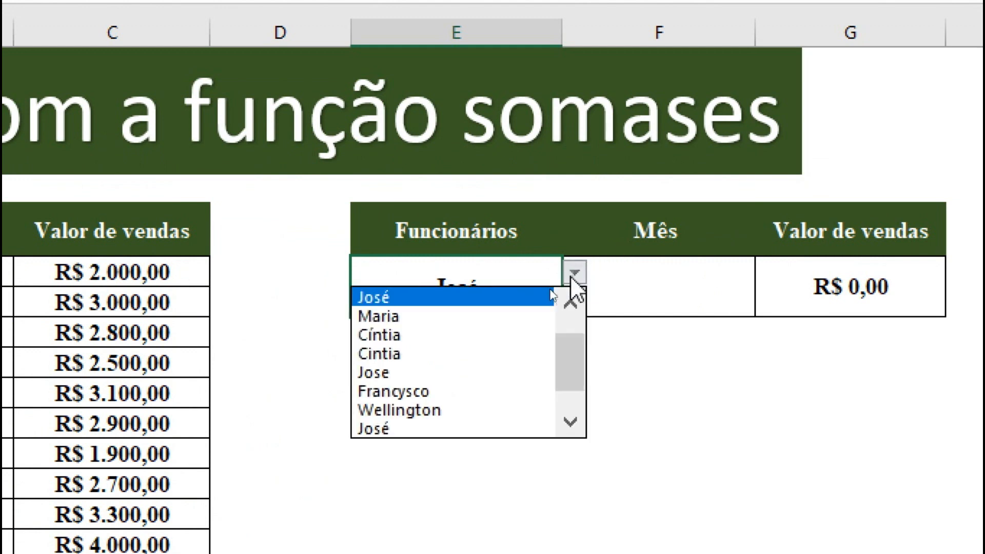
click(443, 371)
click(574, 272)
click(389, 429)
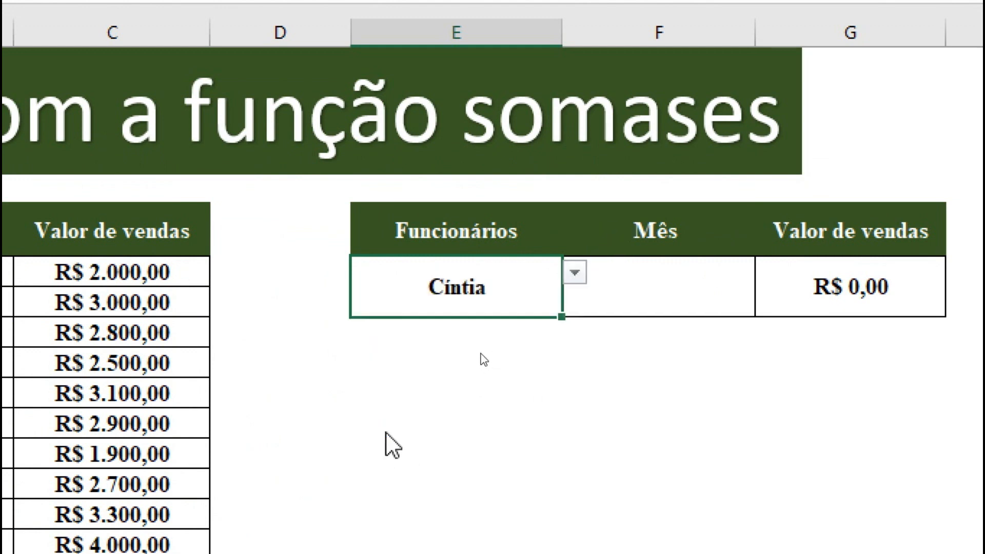
click(621, 338)
click(636, 280)
click(447, 298)
click(653, 296)
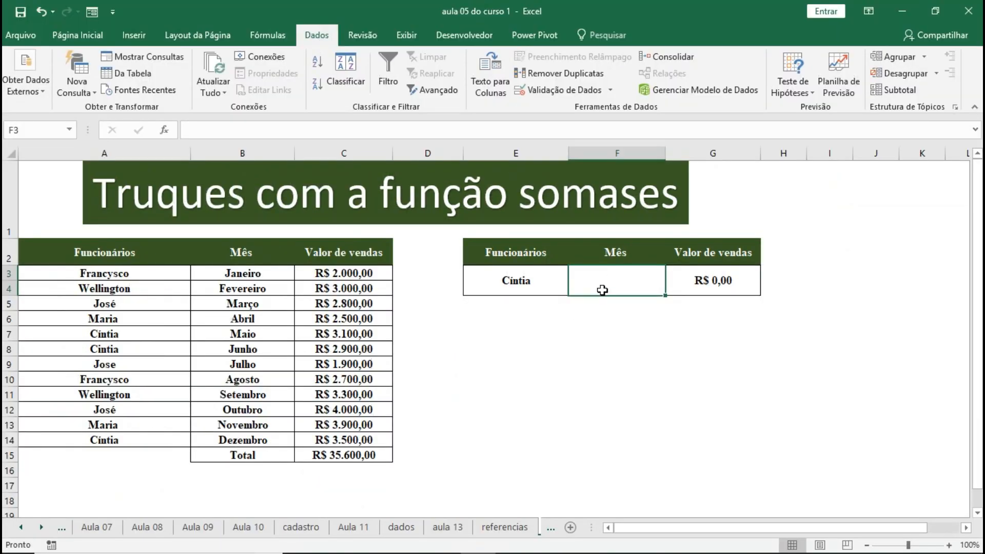
click(559, 284)
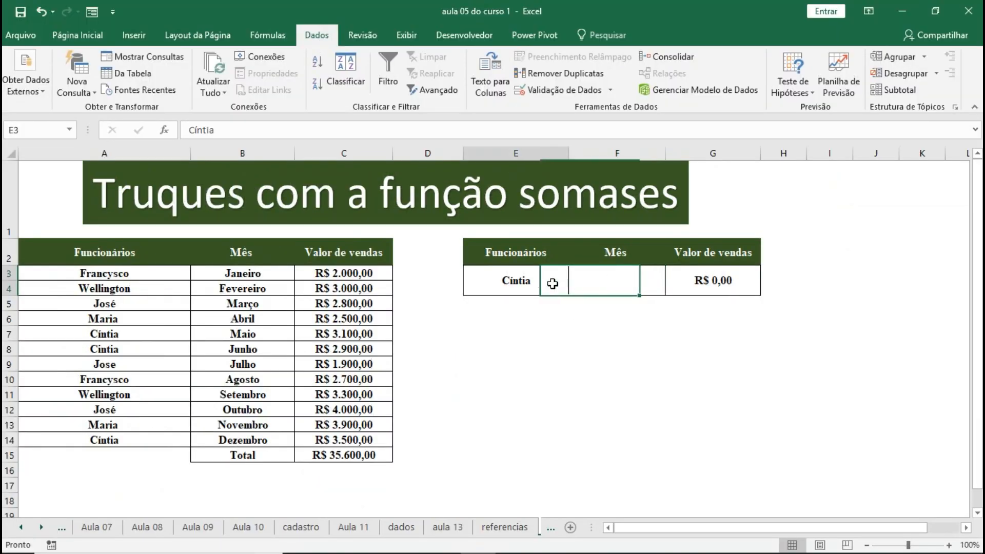
Step: Begin a PROCV formula in month cell F3 with E3 as the lookup value
click(590, 288)
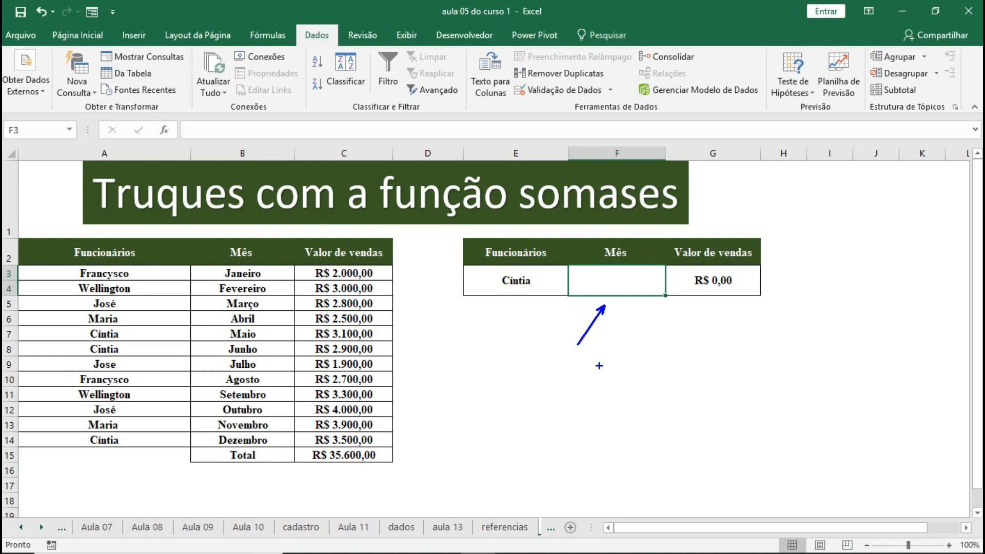
text(=)
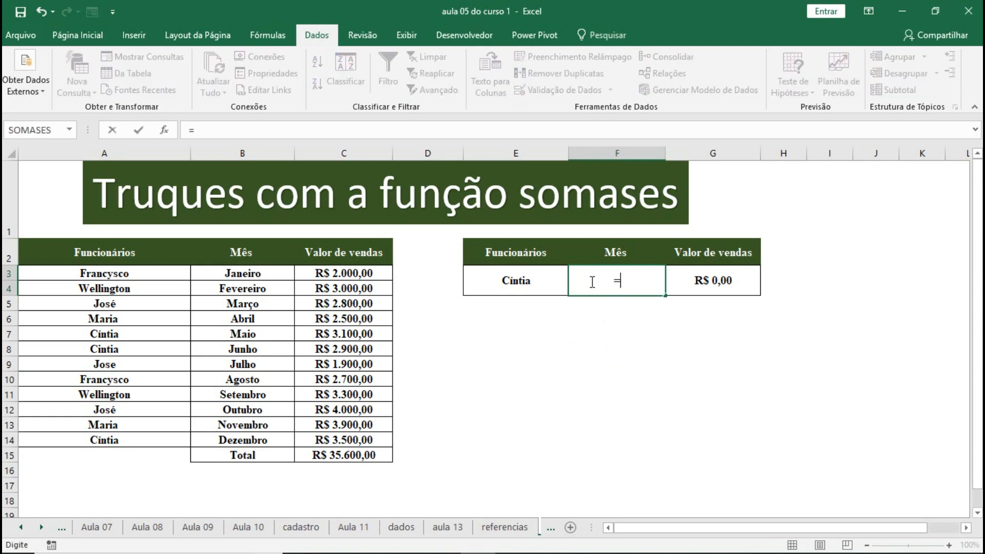
text(procv()
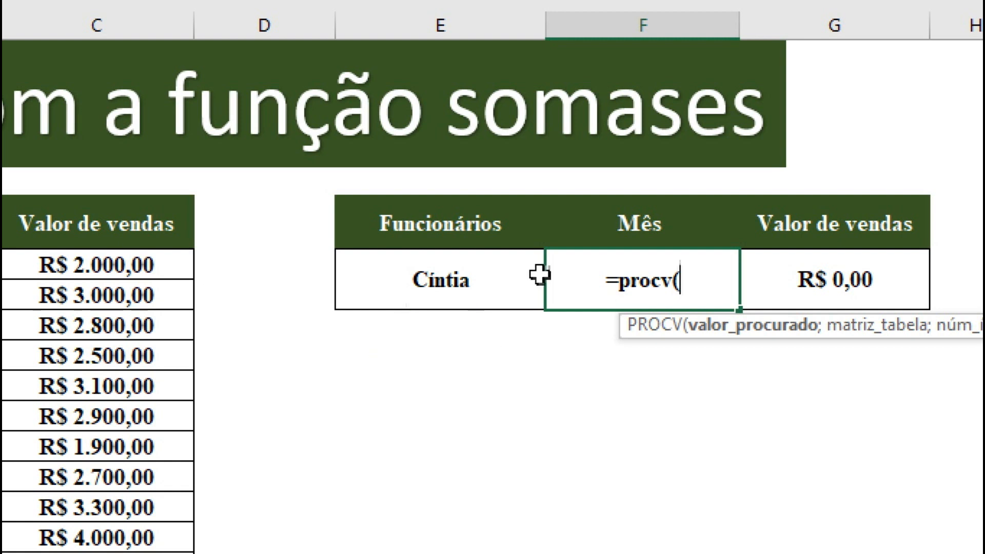
click(450, 291)
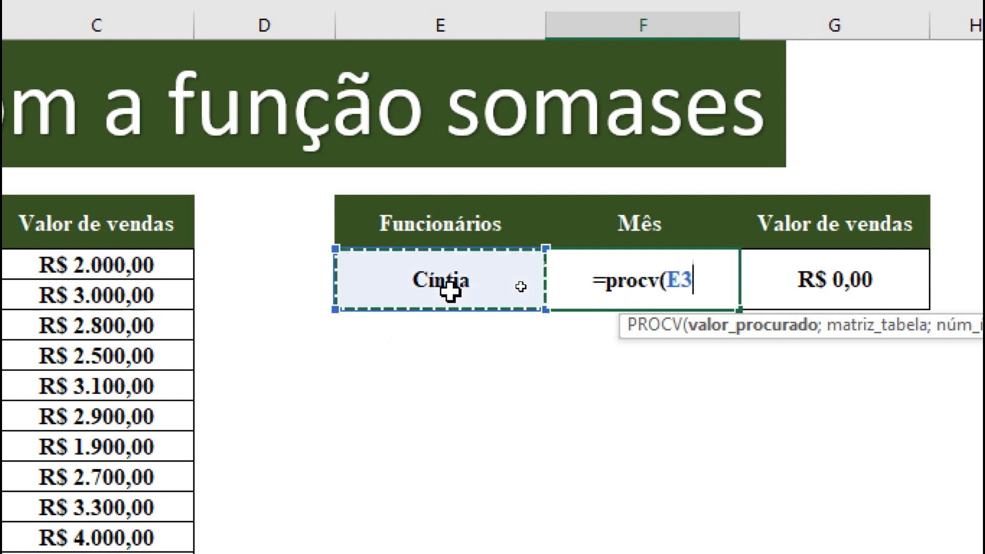
text(;)
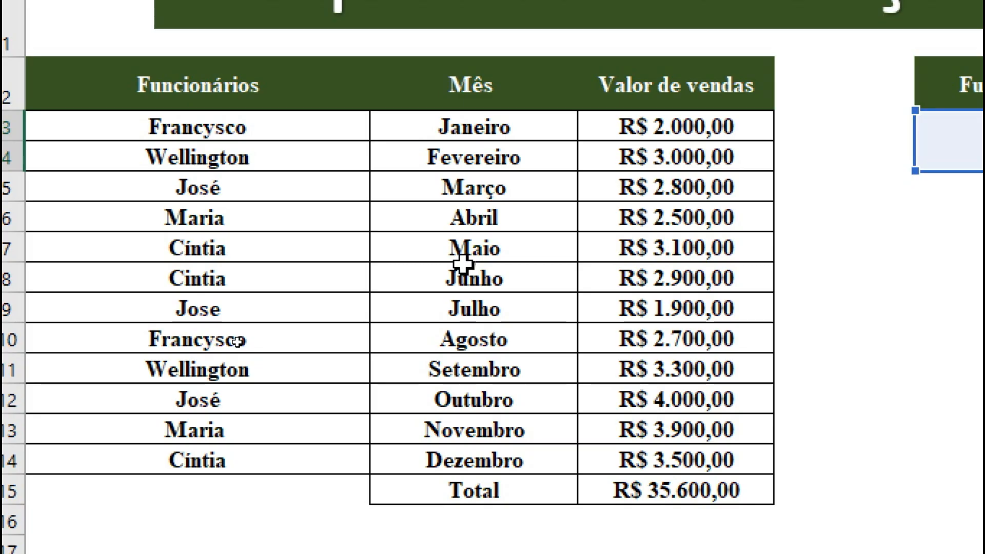
Step: Complete the PROCV formula in F3 with table range A3:B14, column index 2 and 0 for an exact match
drag(68, 125, 565, 472)
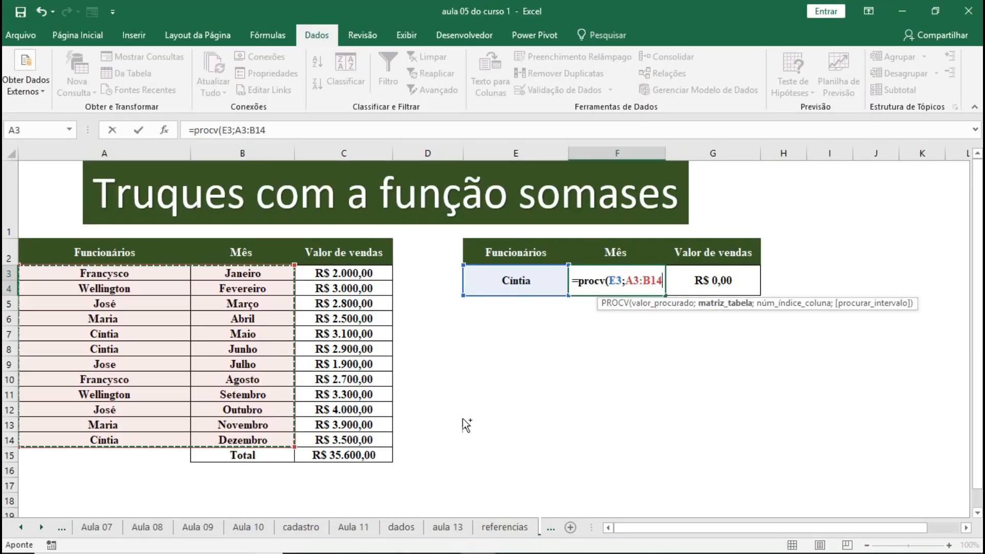
text(;)
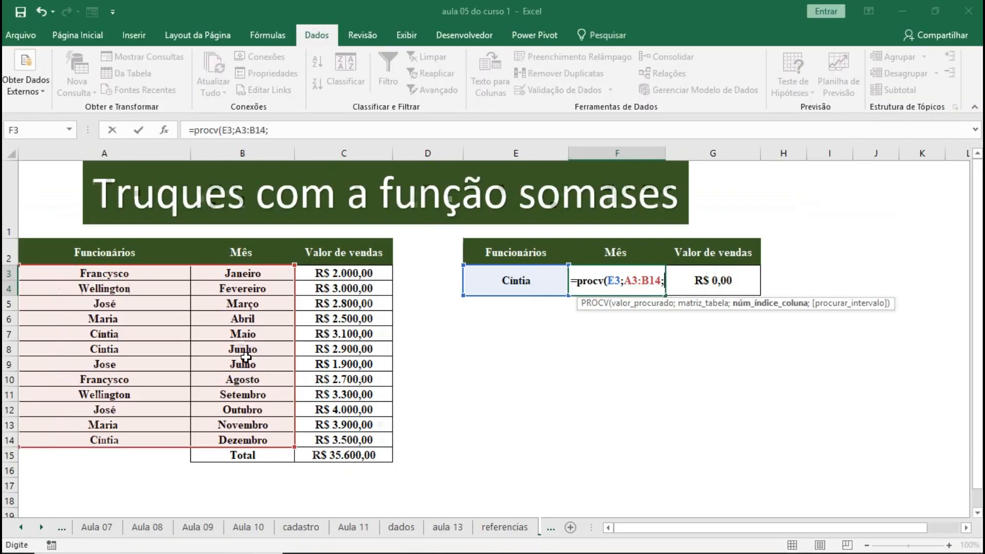
text(2)
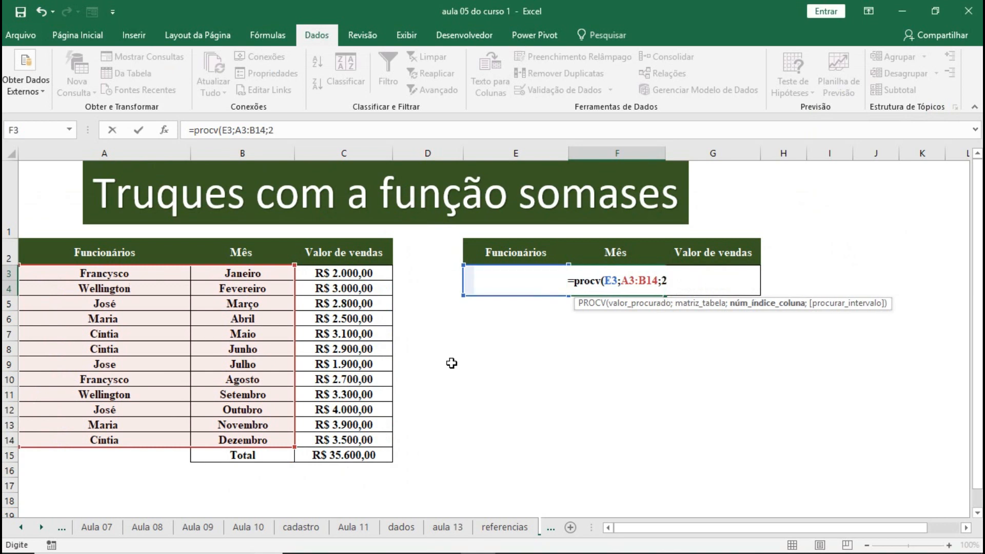
text(;)
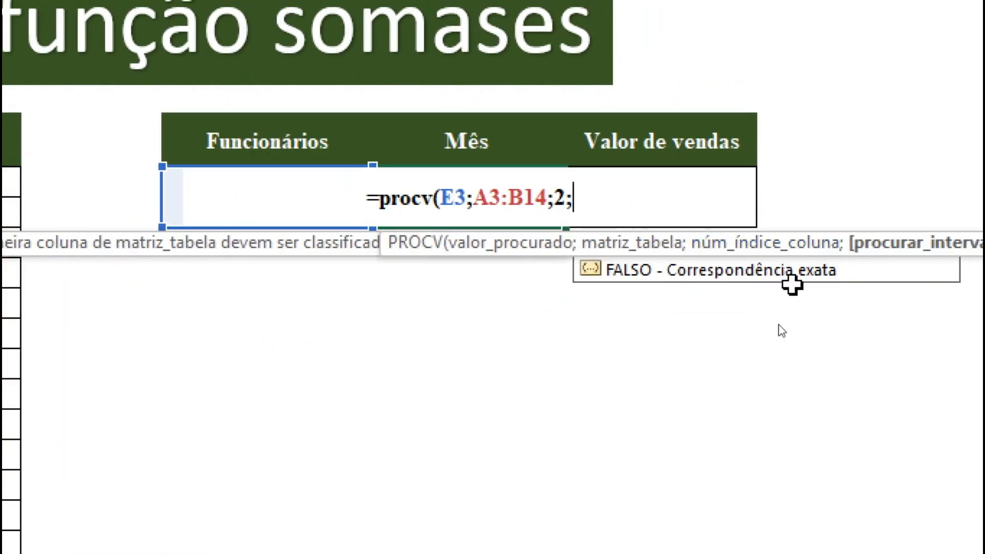
click(681, 269)
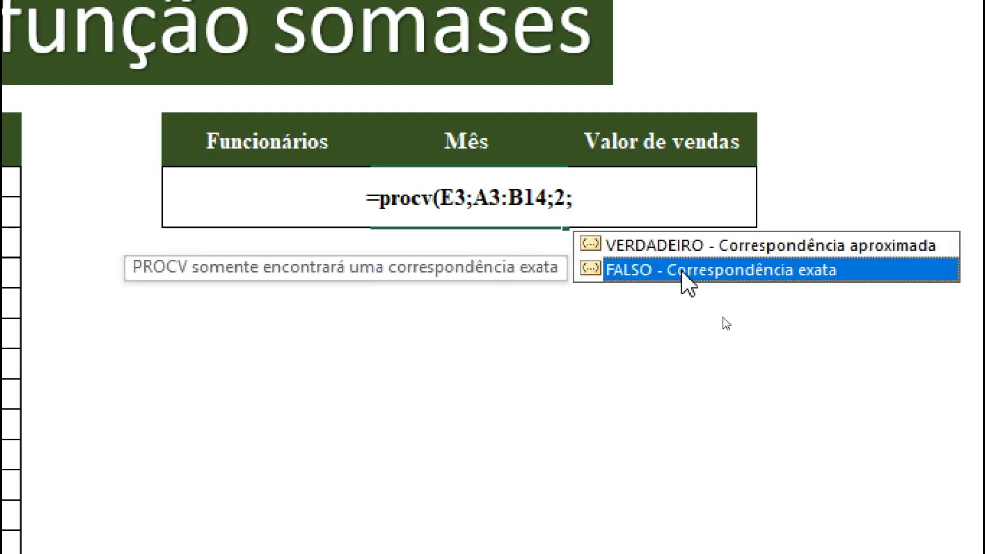
click(583, 201)
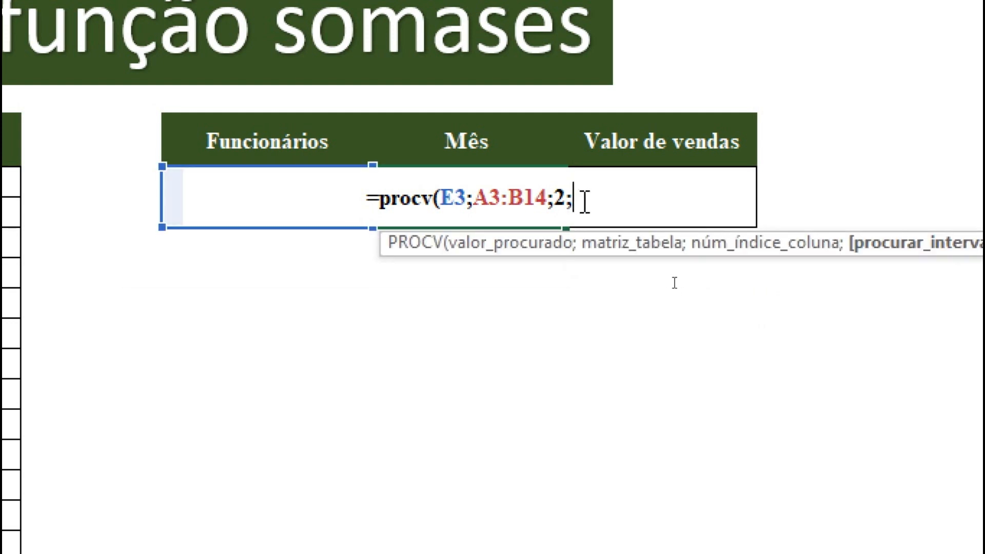
text(0)
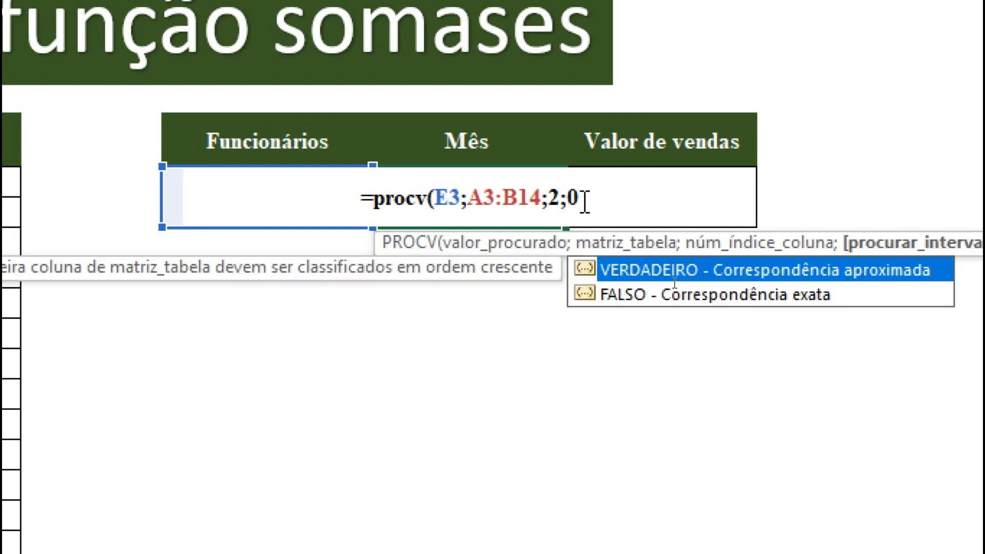
text())
key(Tab)
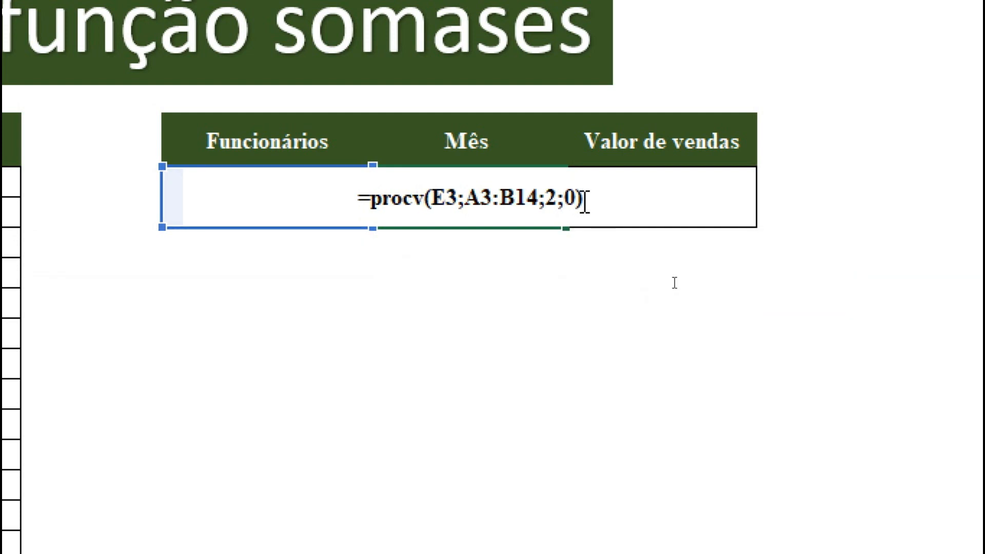
Step: Test the month lookup by choosing in E3 the employee listed in A3, followed by the one in A5
click(492, 329)
click(358, 214)
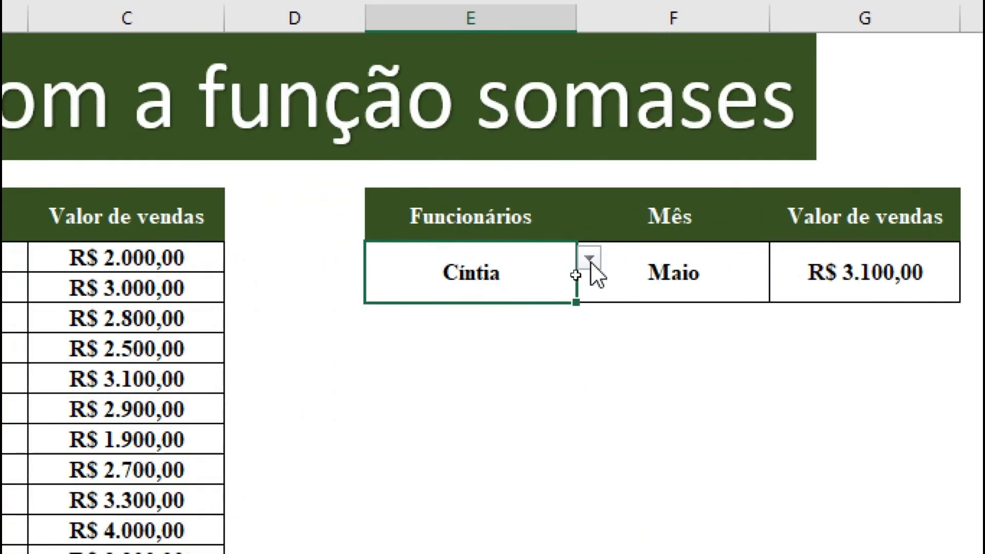
click(575, 274)
click(522, 339)
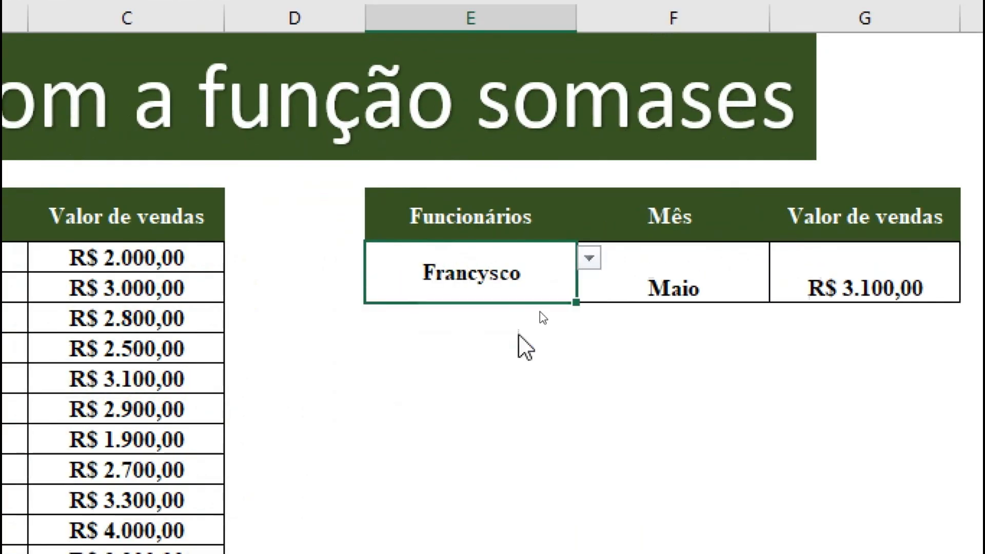
click(589, 258)
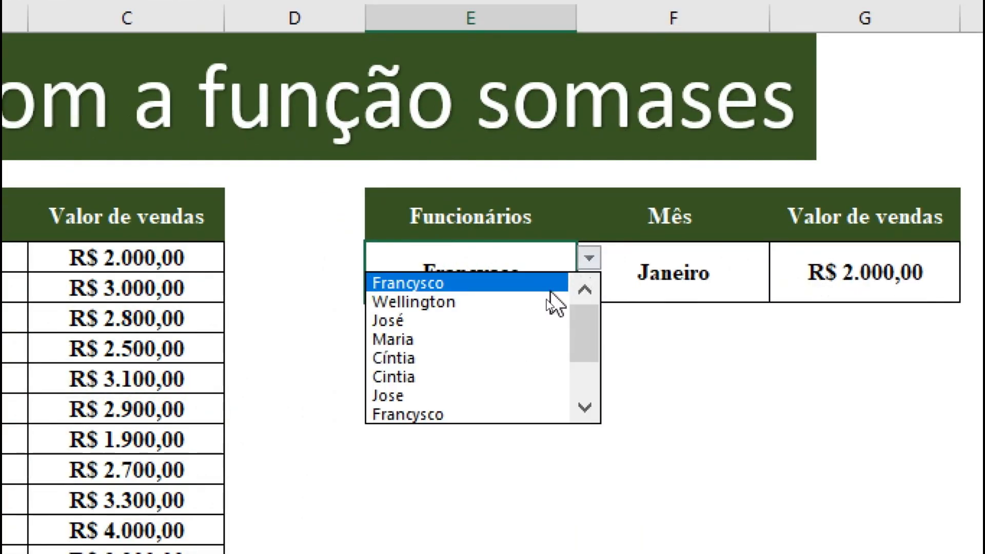
click(523, 325)
click(598, 248)
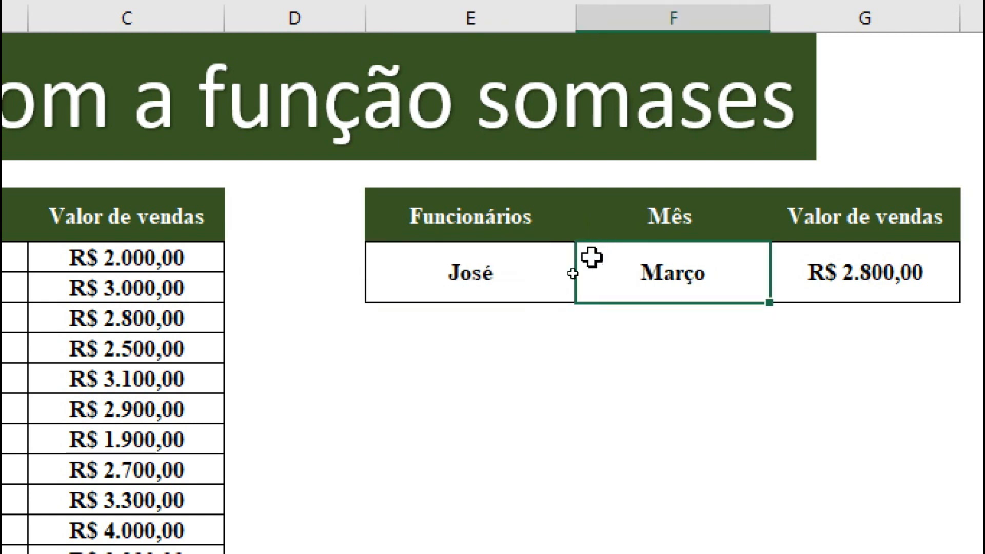
Step: Choose the employee listed in A8 from the E3 drop-down list to check the month and sales lookup again
click(518, 260)
drag(573, 268, 598, 262)
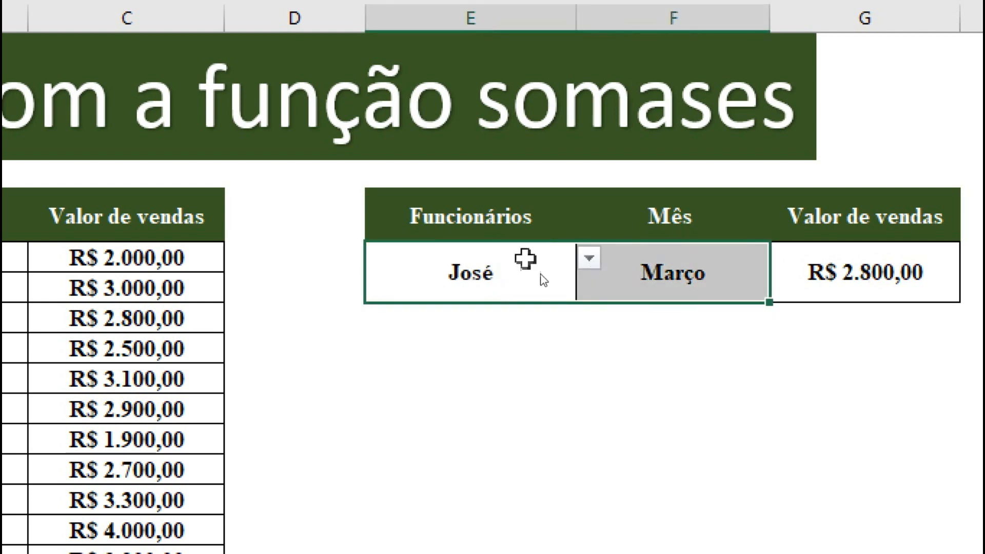
click(520, 259)
click(589, 258)
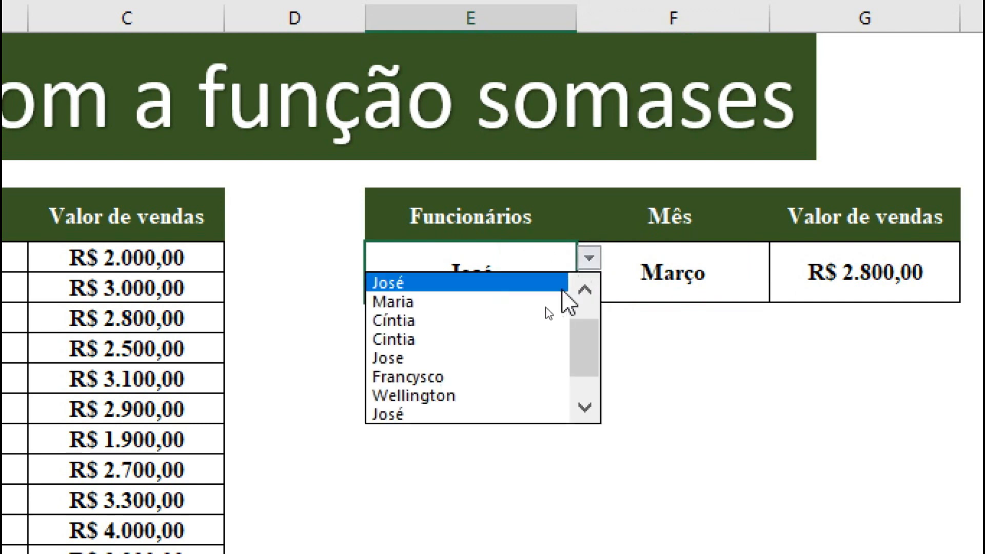
click(519, 339)
click(645, 374)
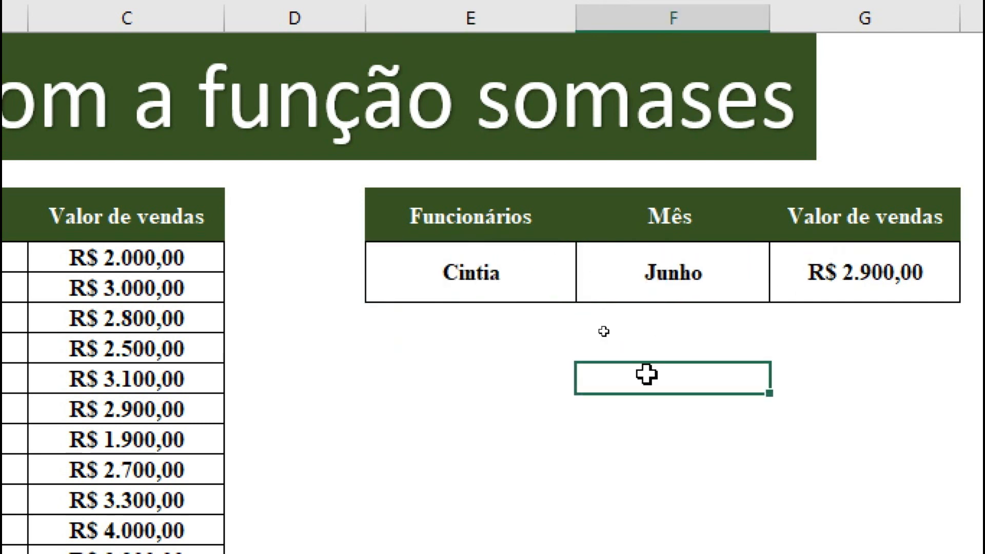
Step: Replace the month formula in F3 with the wildcard * so the sales total covers every month
click(677, 272)
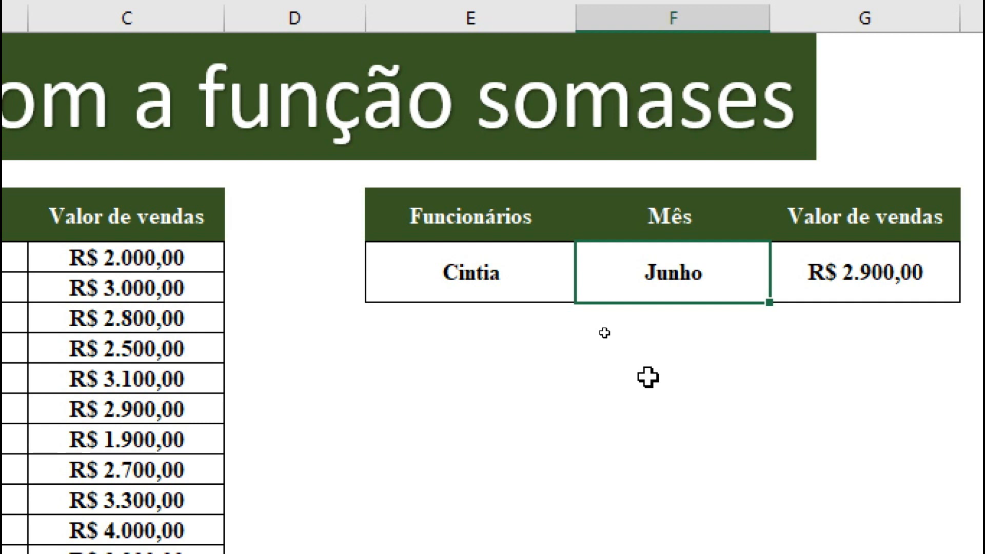
text(*)
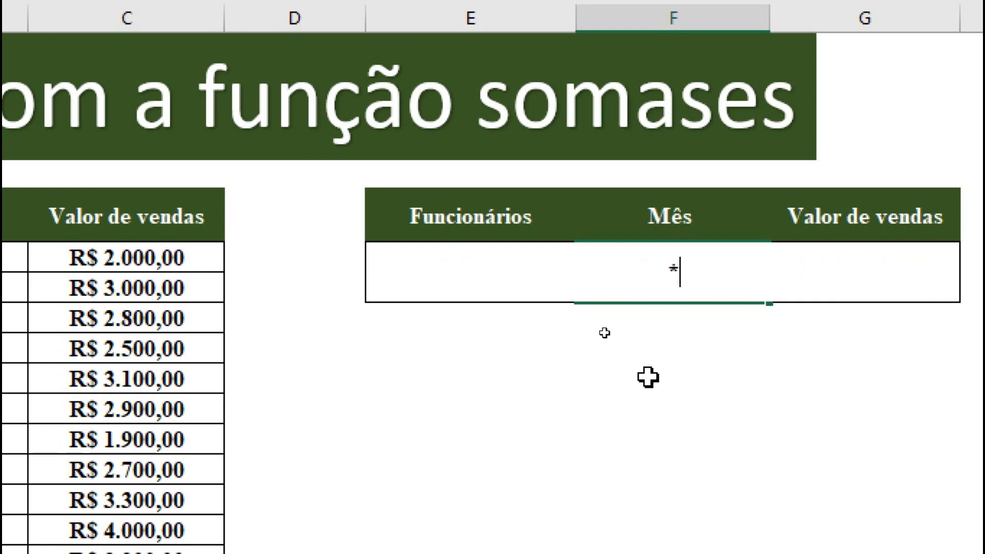
key(Tab)
click(691, 400)
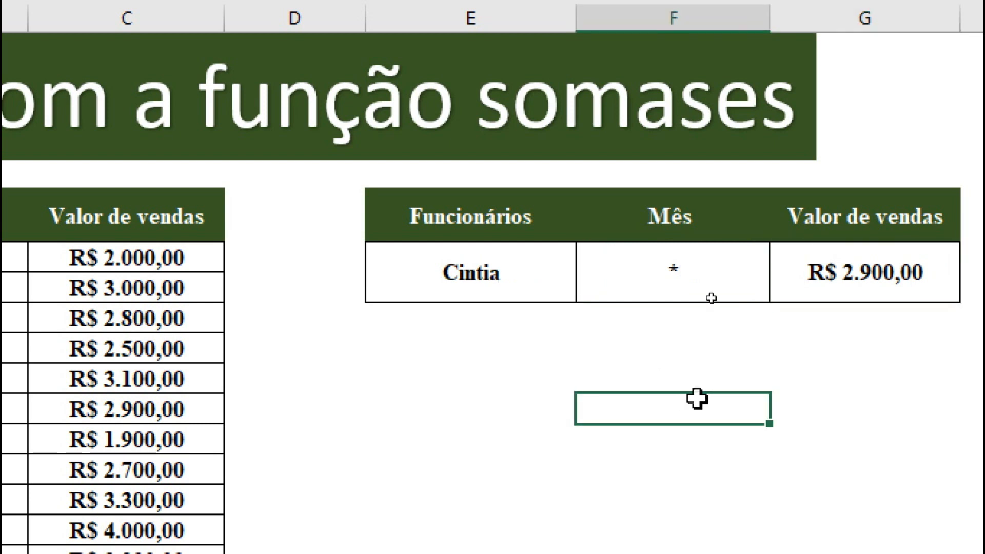
Step: Test the all-months total by choosing the employee listed in A12 in E3 and entering * again in F3
click(464, 259)
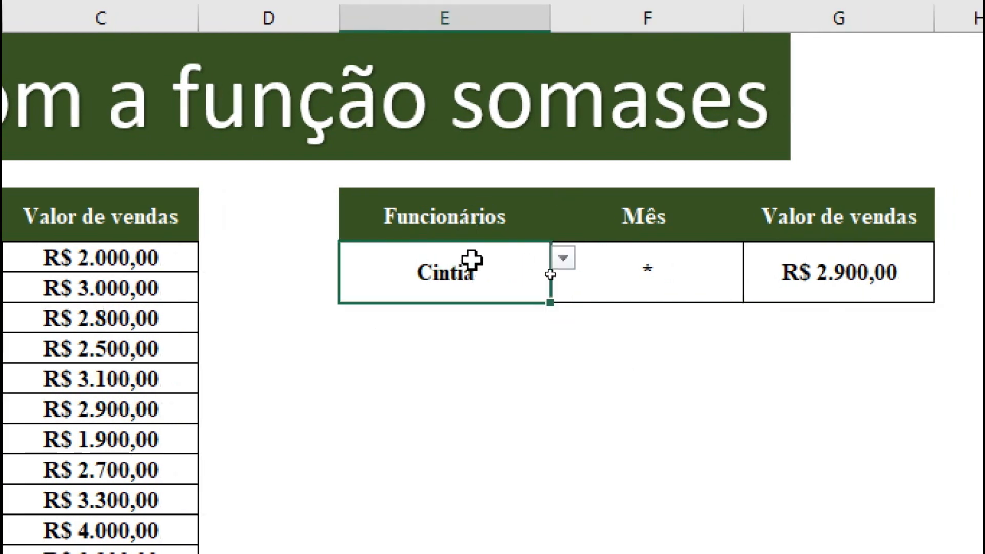
click(563, 259)
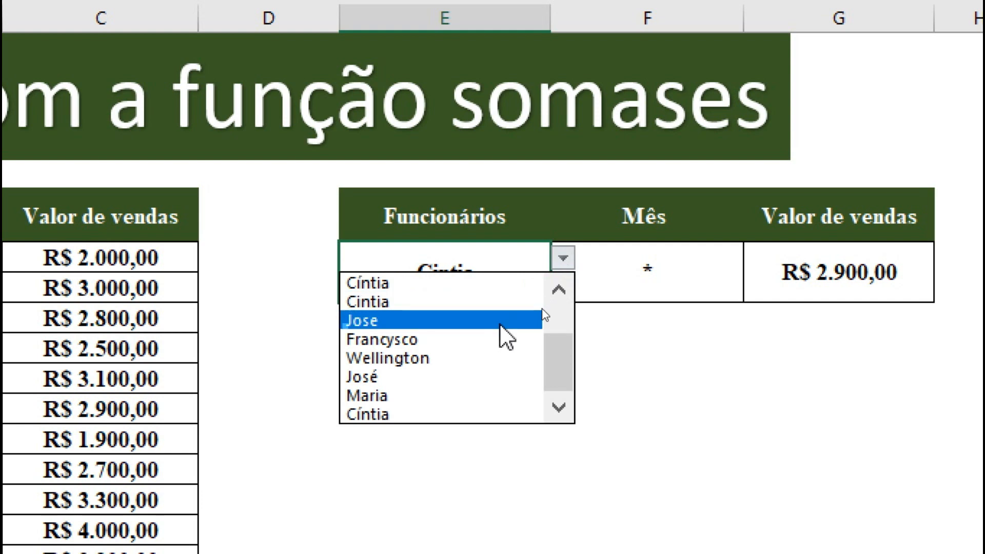
click(482, 378)
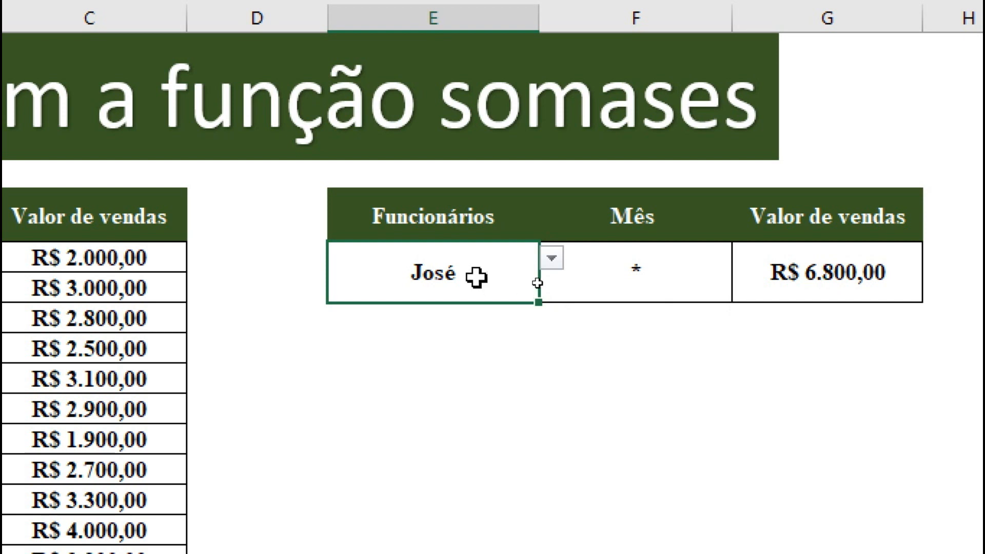
click(643, 269)
text(*)
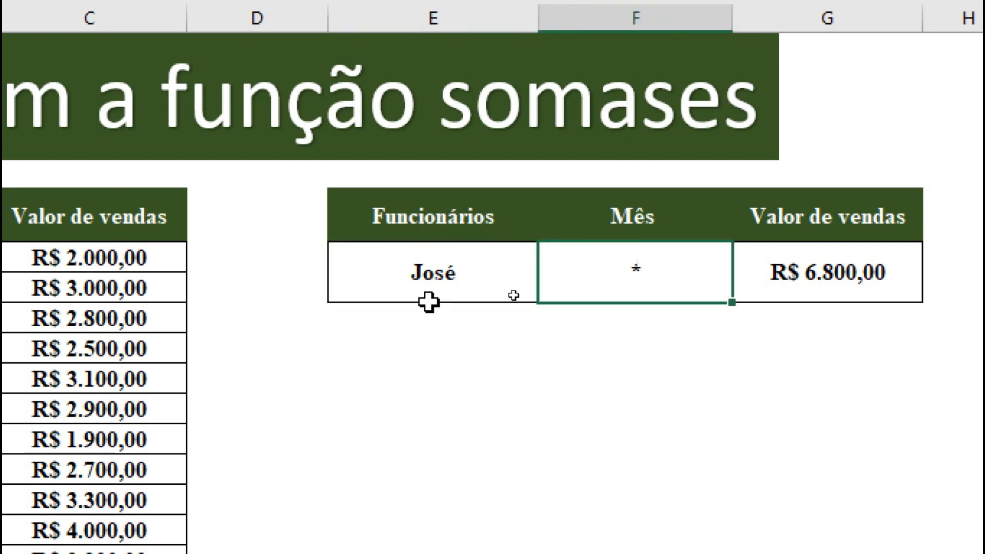
click(435, 265)
click(657, 262)
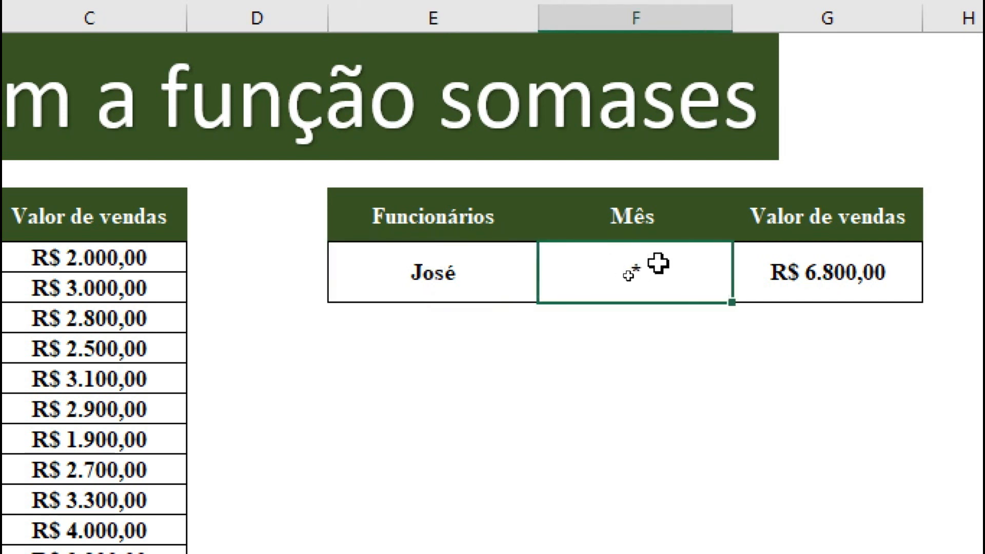
click(637, 338)
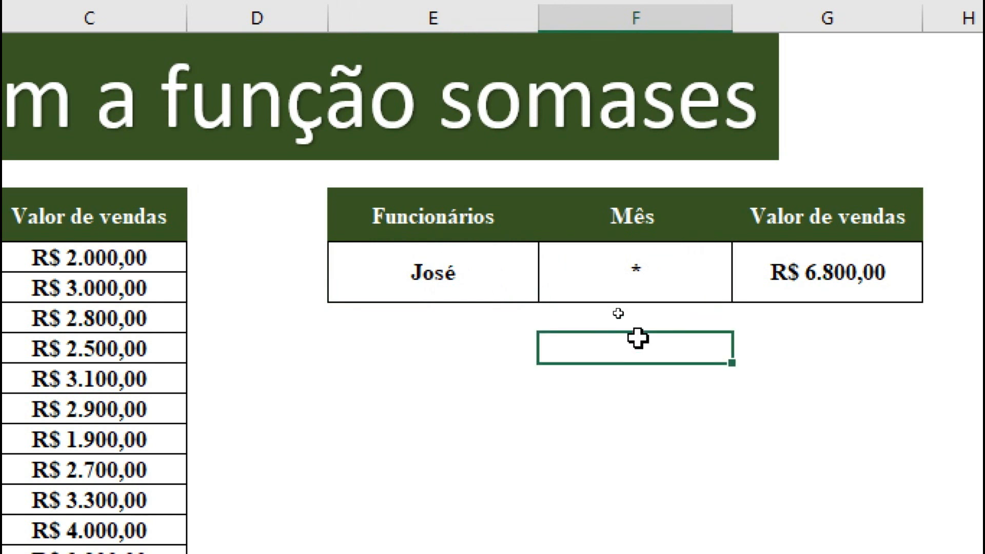
Step: Enter the wildcard * in employee cell E3 and compare the sales result with the table total in C15
click(430, 277)
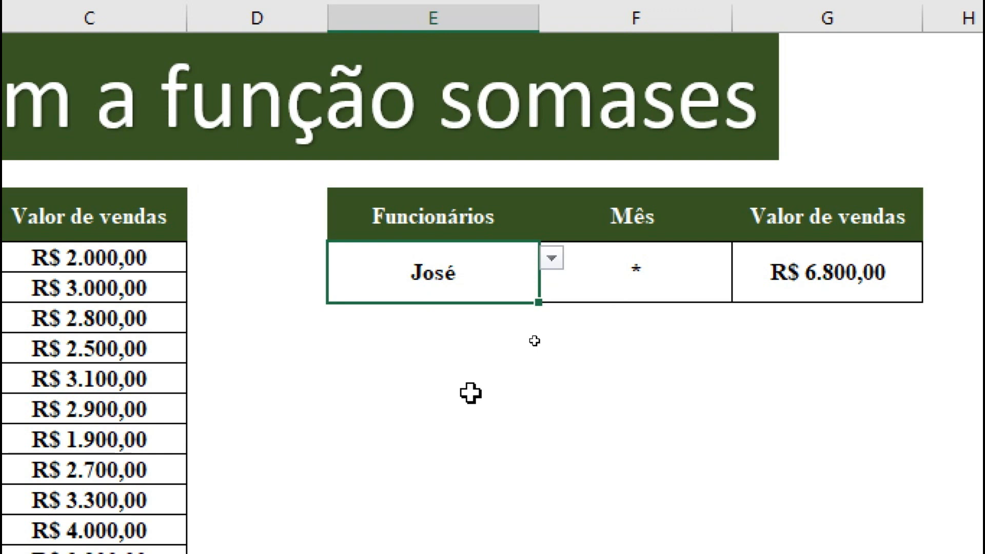
text(*)
key(Tab)
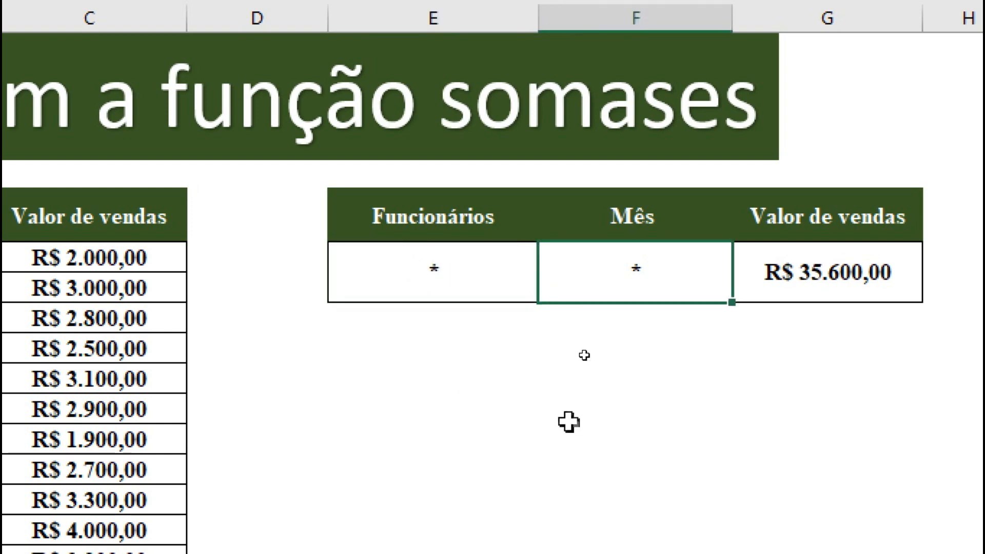
click(568, 418)
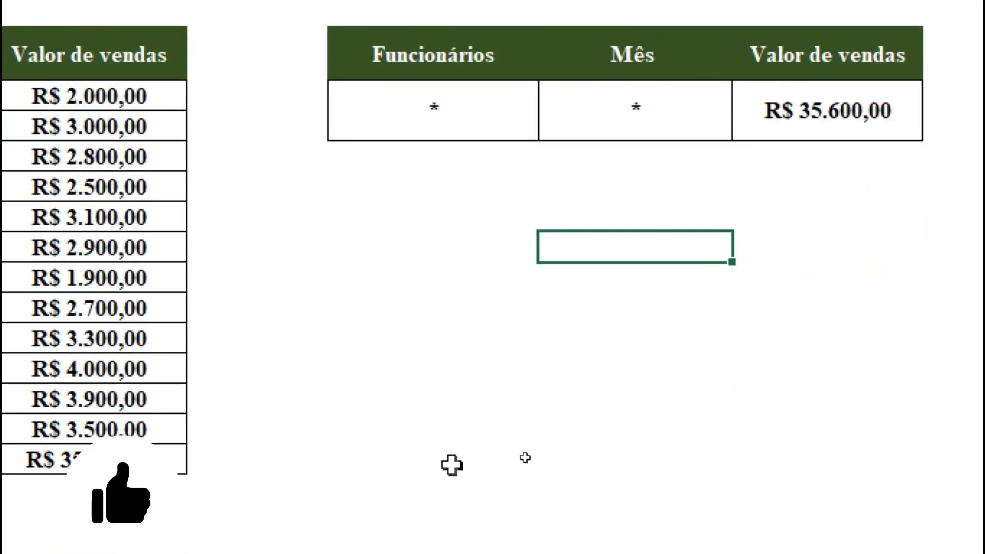
click(171, 454)
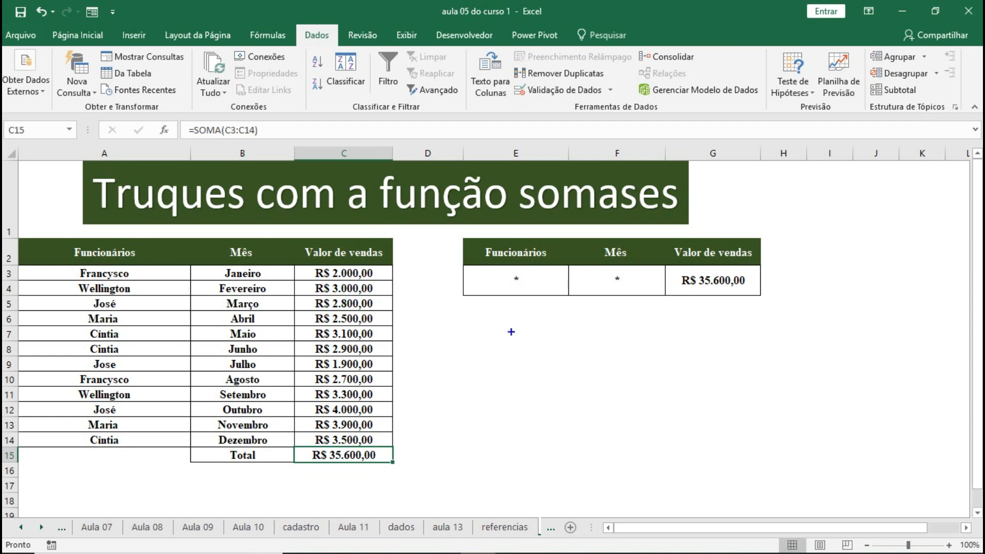
Step: Write the large on-screen annotation "se increva curte" below the lookup table
drag(517, 342, 517, 386)
text(se )
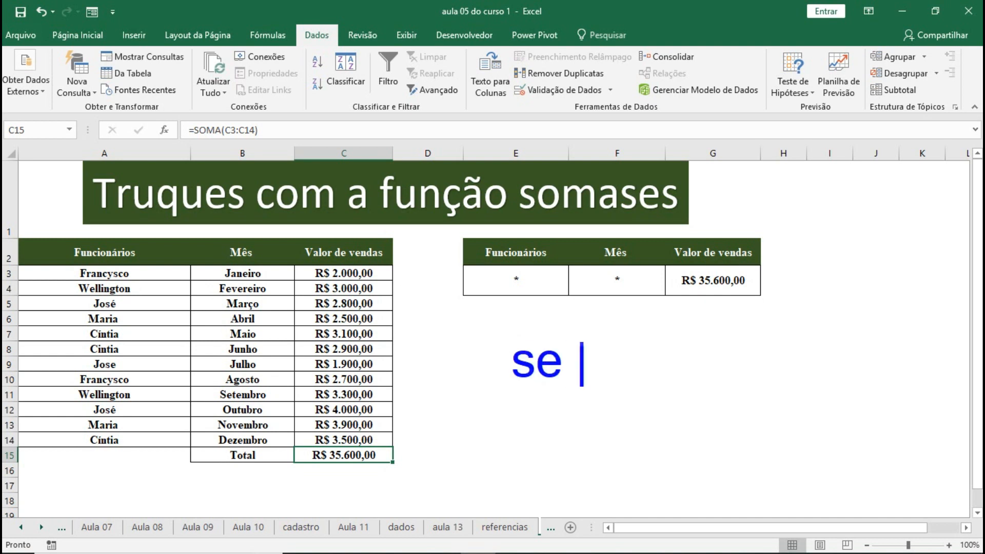
text(increv)
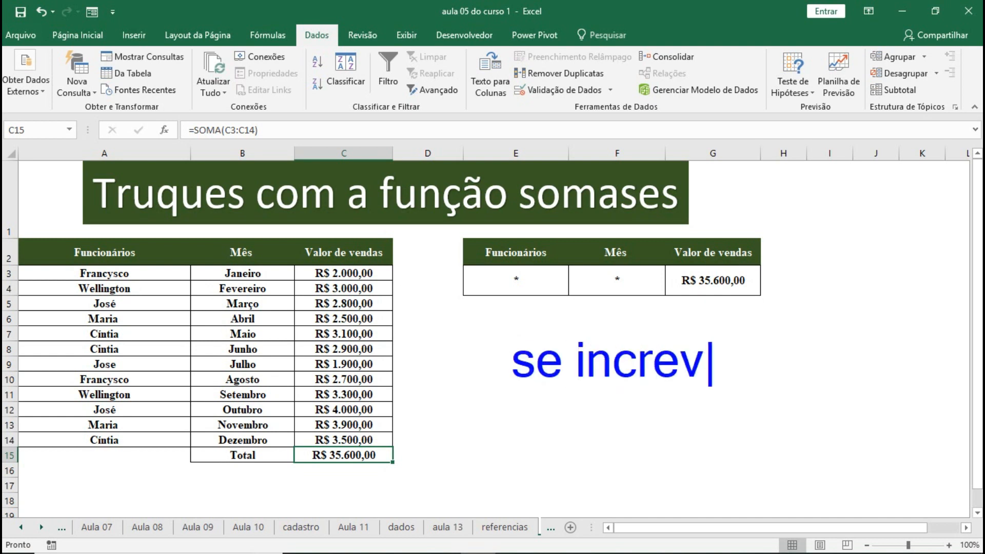
text(a curte)
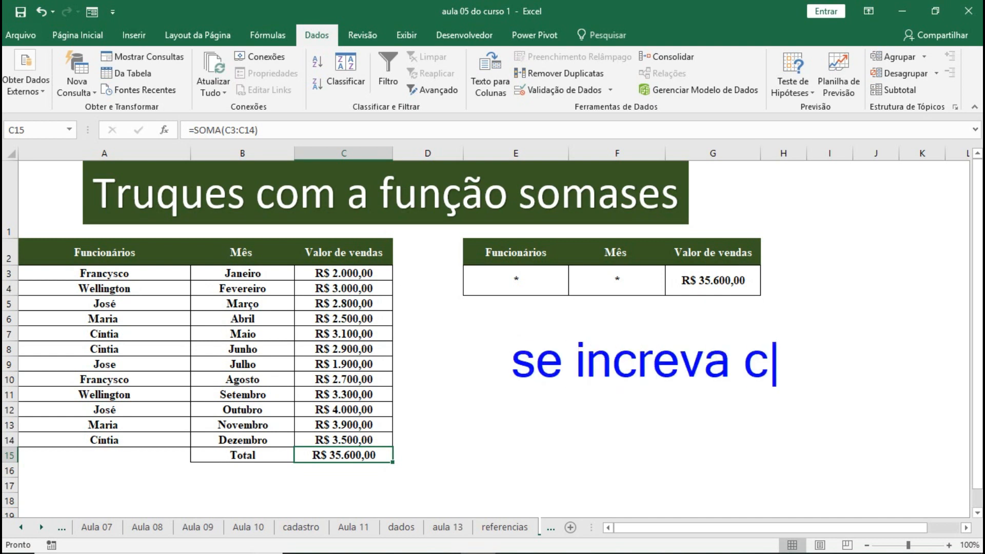